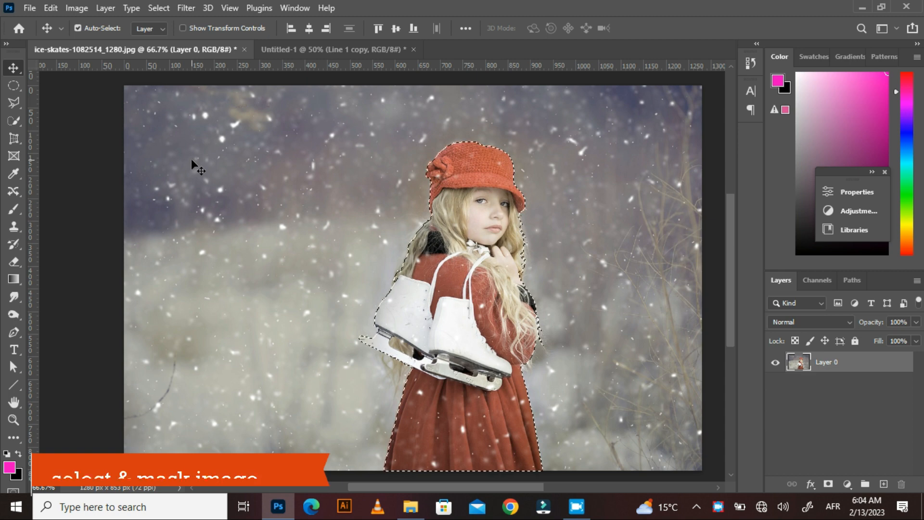
Step: Copy the selected girl onto a new layer above the photo
key("ctrl+j")
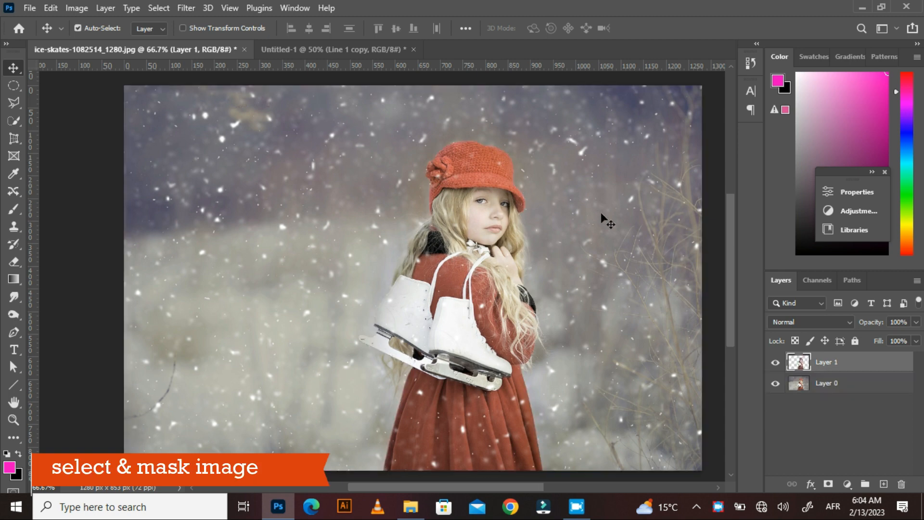
left_click(775, 384)
left_click(775, 383)
Step: Add a solid black (000000) colour fill layer directly above Layer 0
left_click(799, 384)
left_click(848, 487)
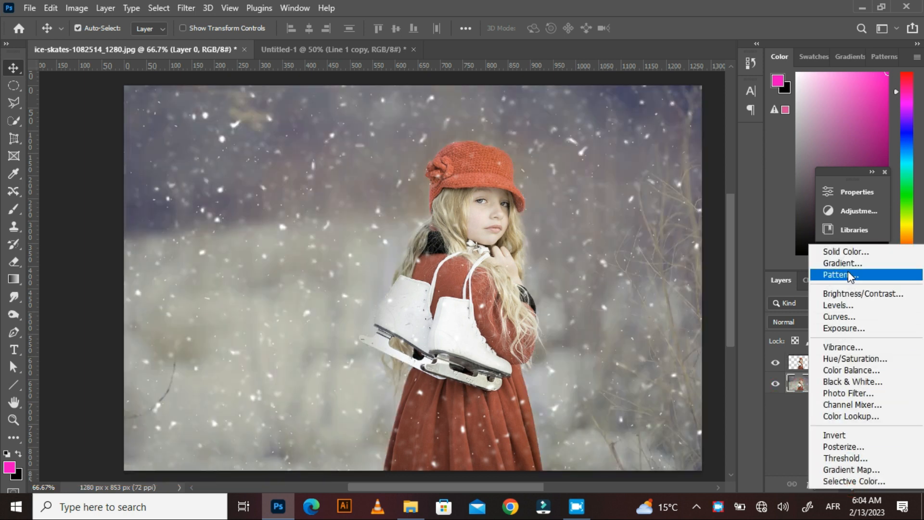
left_click(848, 254)
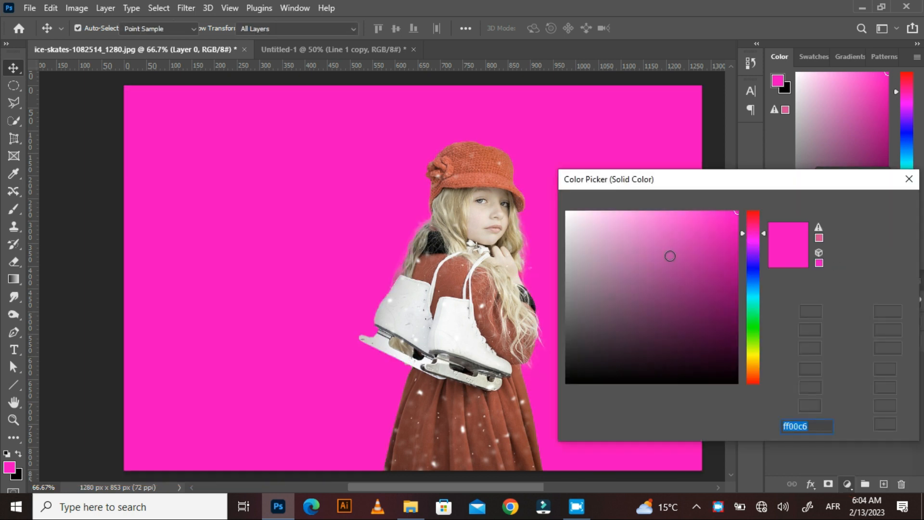
left_click_drag(582, 325, 552, 388)
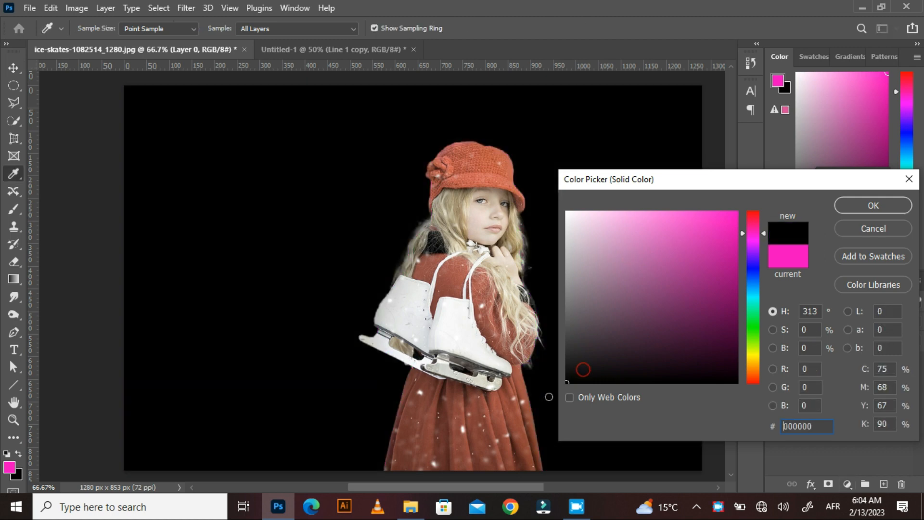
left_click(871, 206)
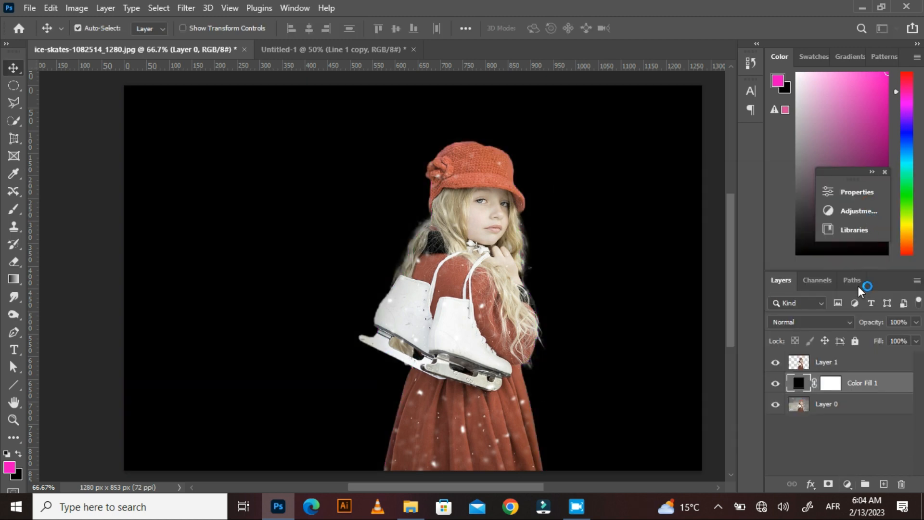
Step: Move the Color Fill 1 layer to the top of the stack and set its blend mode to Overlay
left_click_drag(859, 382, 860, 355)
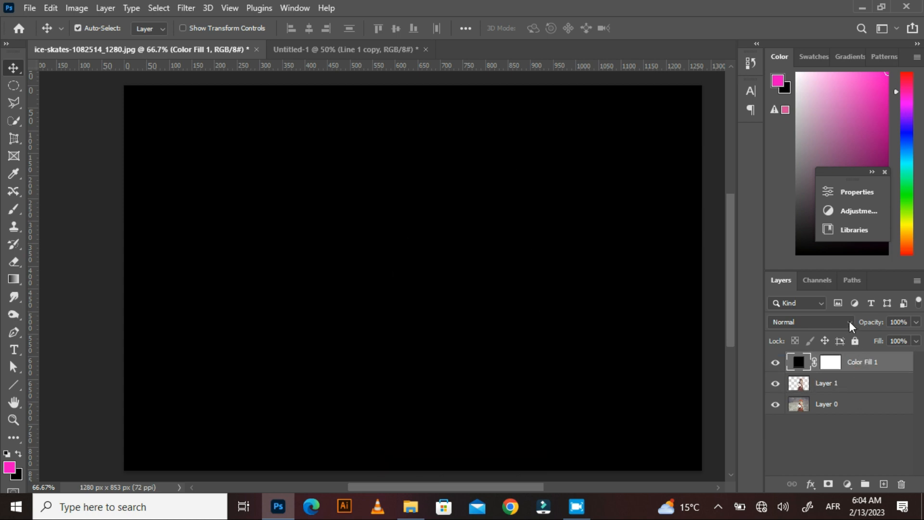
left_click(849, 321)
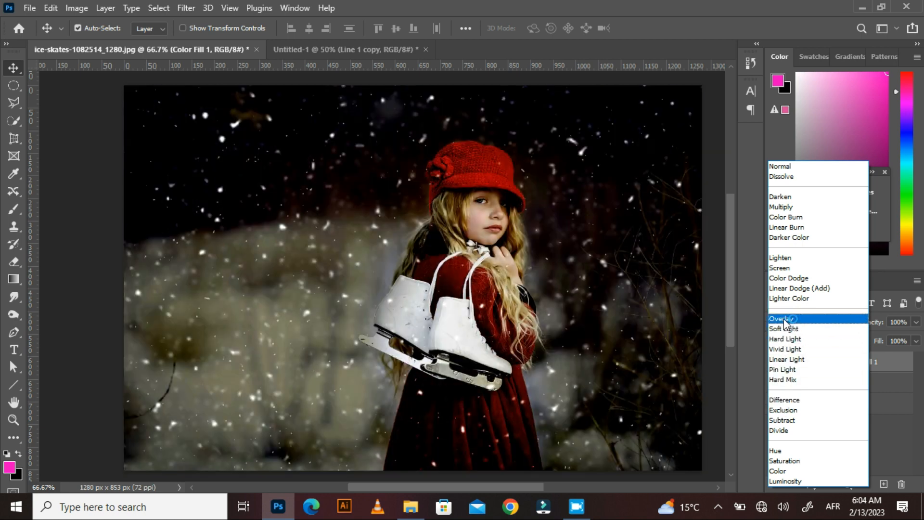
left_click(783, 319)
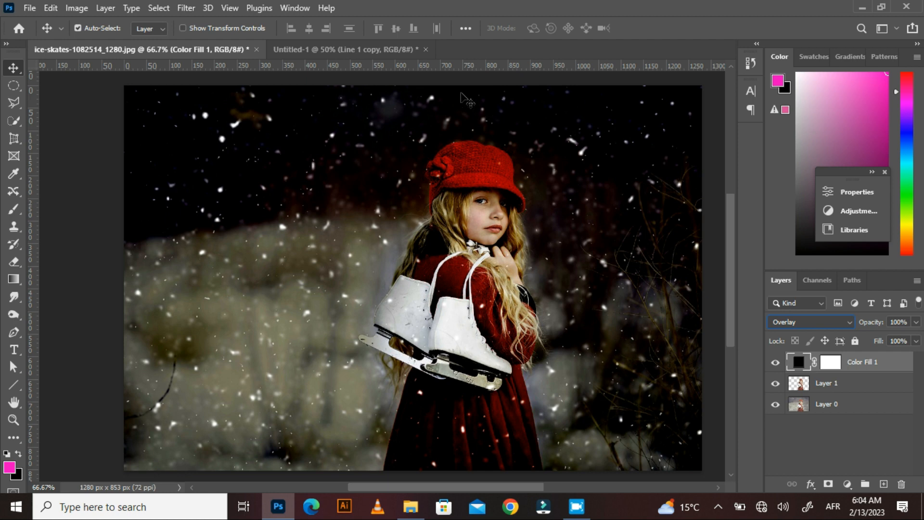
Step: Bring the neon lines from the Untitled-1 document into the ice-skates photo and place their layer between Layer 1 and Layer 0
left_click(384, 50)
left_click_drag(482, 203, 400, 299)
left_click_drag(409, 256, 321, 229)
left_click_drag(369, 304, 381, 272)
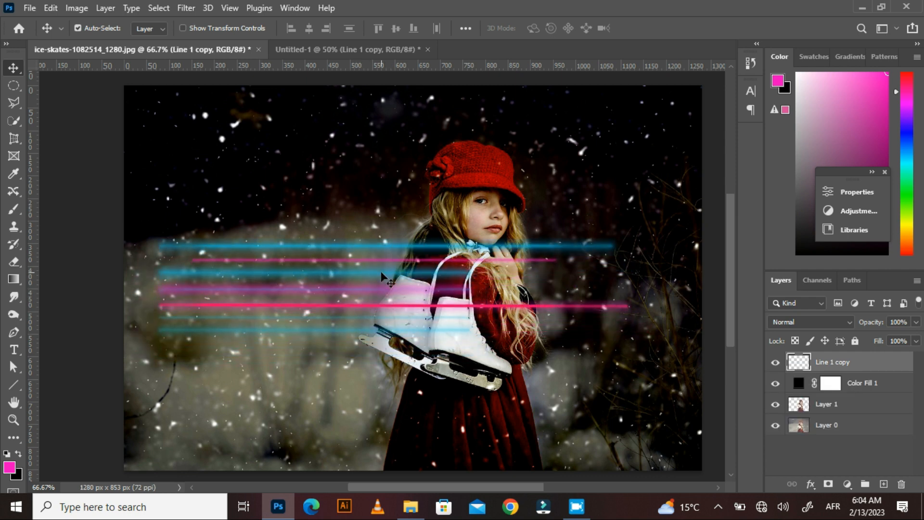
left_click_drag(848, 372, 846, 421)
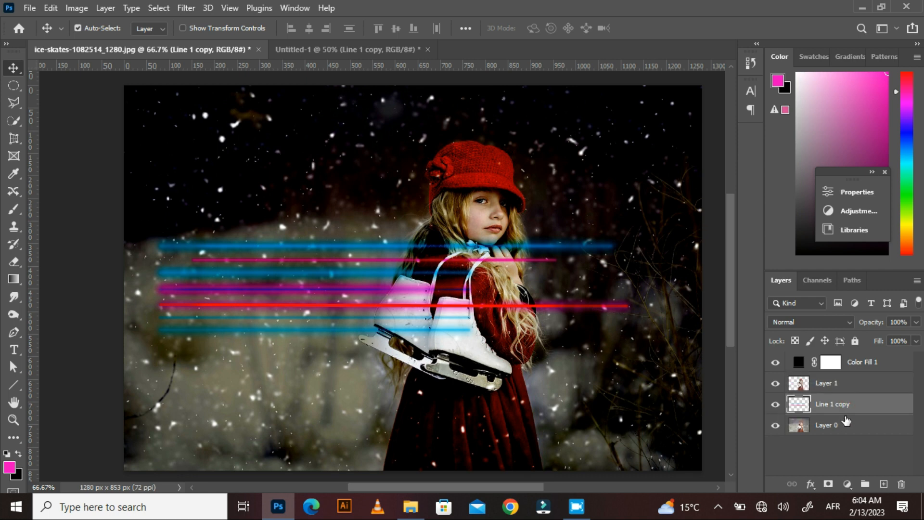
left_click(371, 259)
key("ctrl+t")
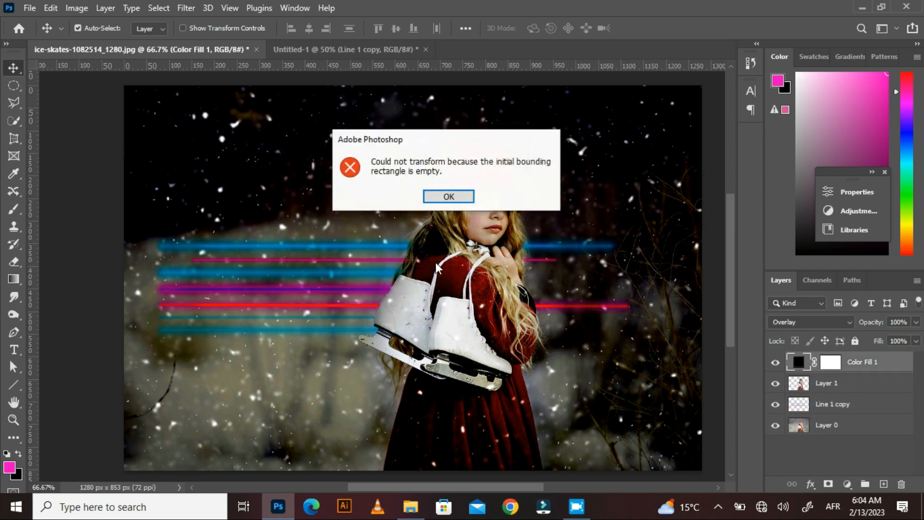
left_click(448, 196)
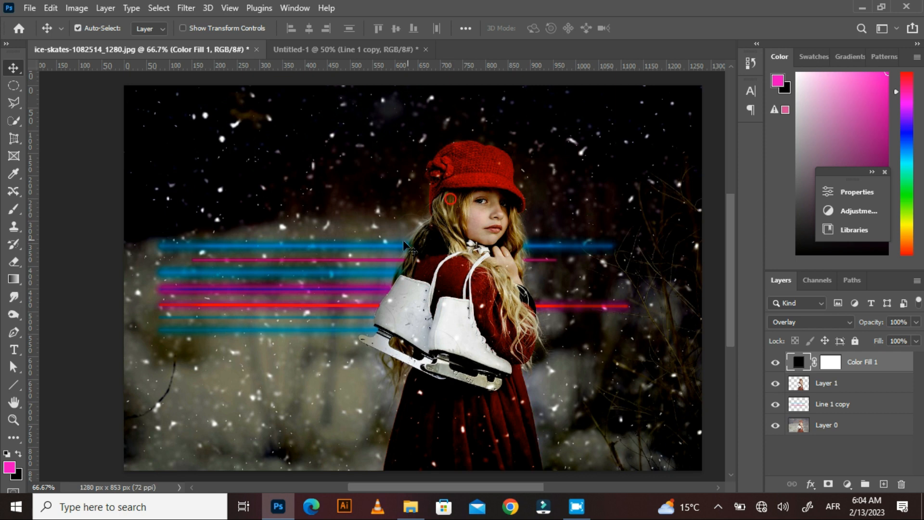
left_click(379, 247)
Step: Scale the Line 1 copy layer to about 124% width and 108% height and shift it so the lines span the photo
left_click(810, 412)
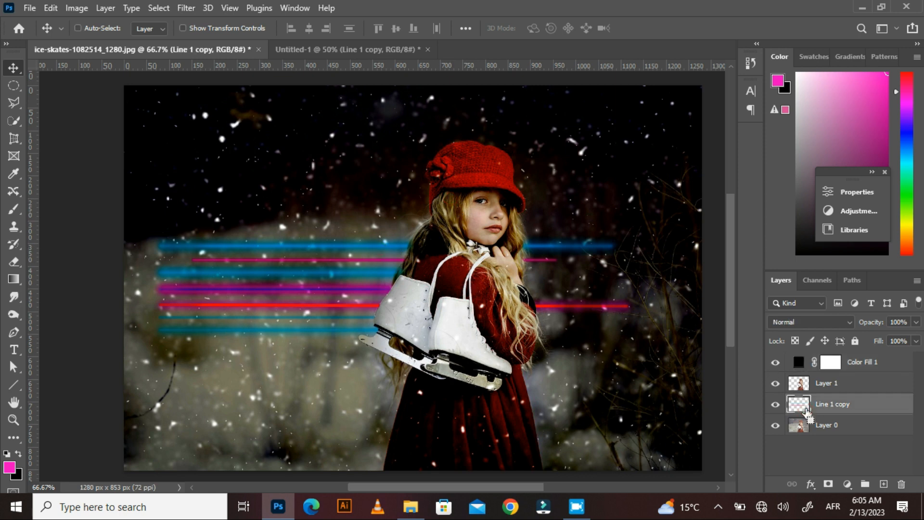
key("ctrl+t")
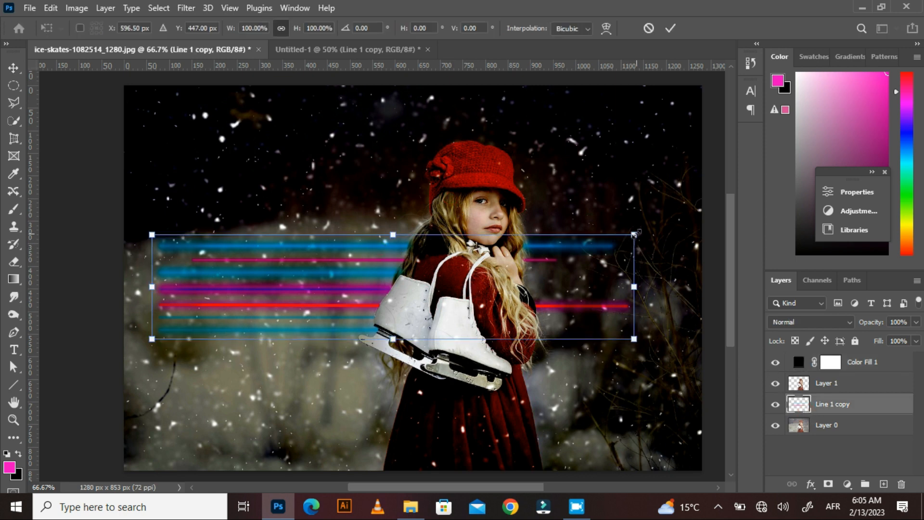
left_click_drag(634, 234, 676, 230)
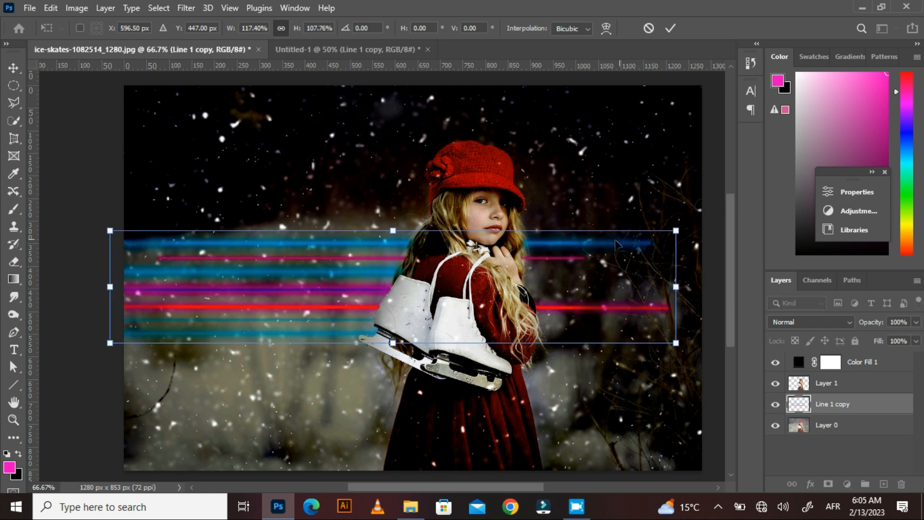
left_click_drag(564, 249, 589, 249)
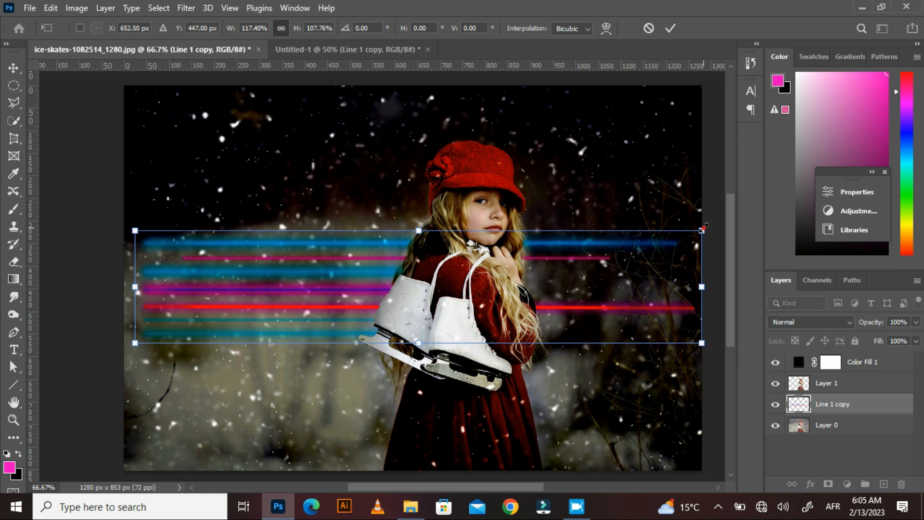
left_click_drag(703, 227, 721, 226)
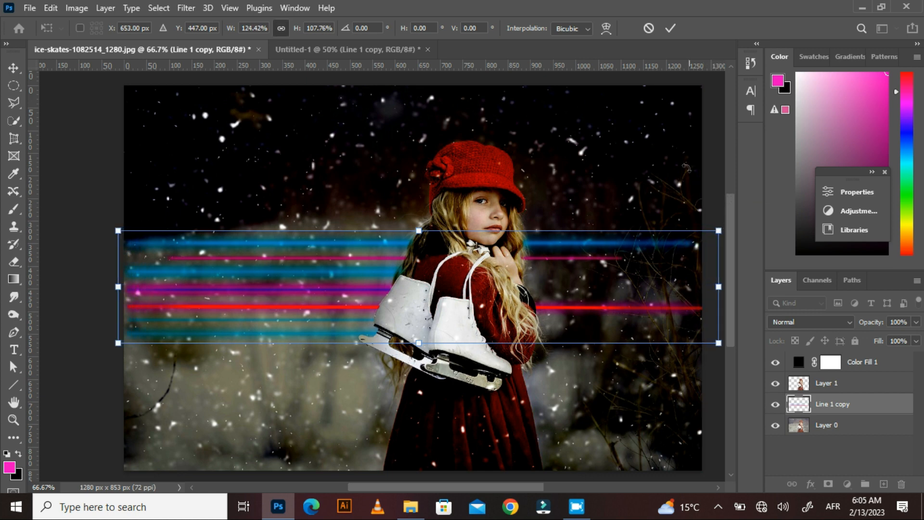
left_click(671, 28)
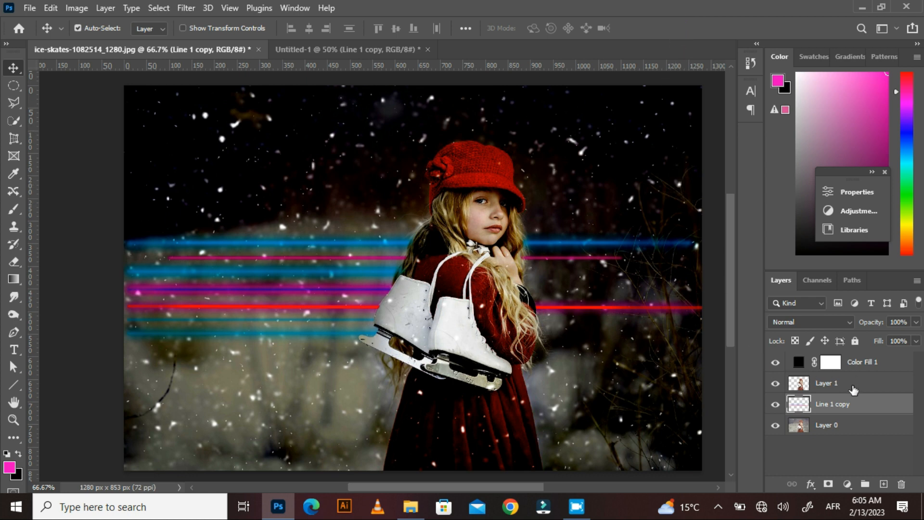
Step: Create a new layer above Color Fill 1 and set its blend mode to Linear Dodge (Add)
left_click(853, 361)
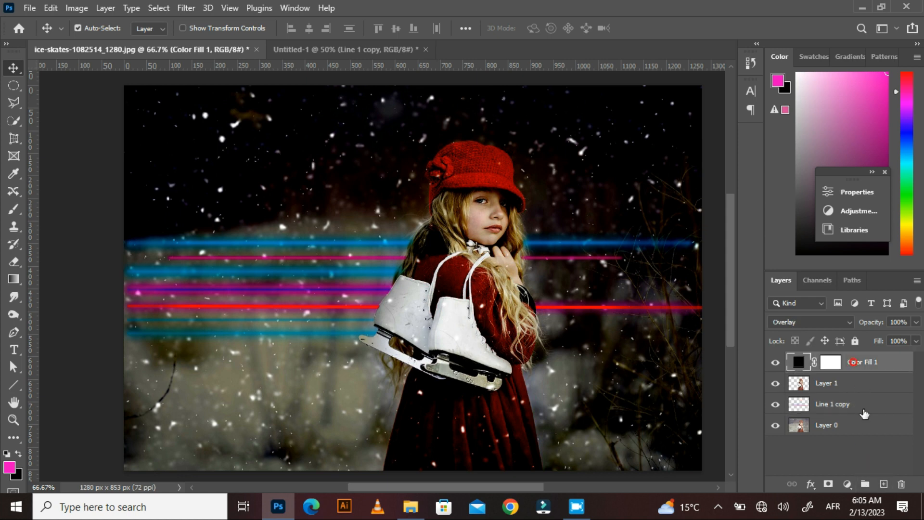
left_click(882, 485)
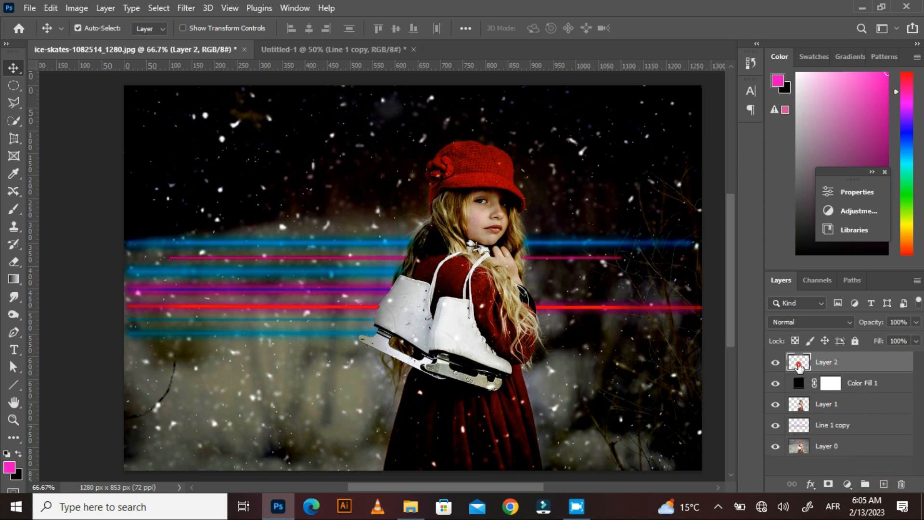
left_click(848, 322)
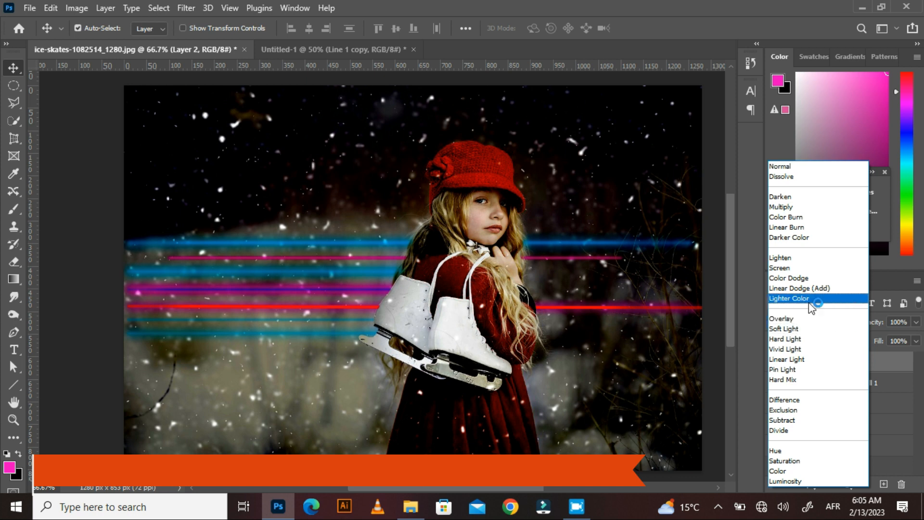
left_click(799, 288)
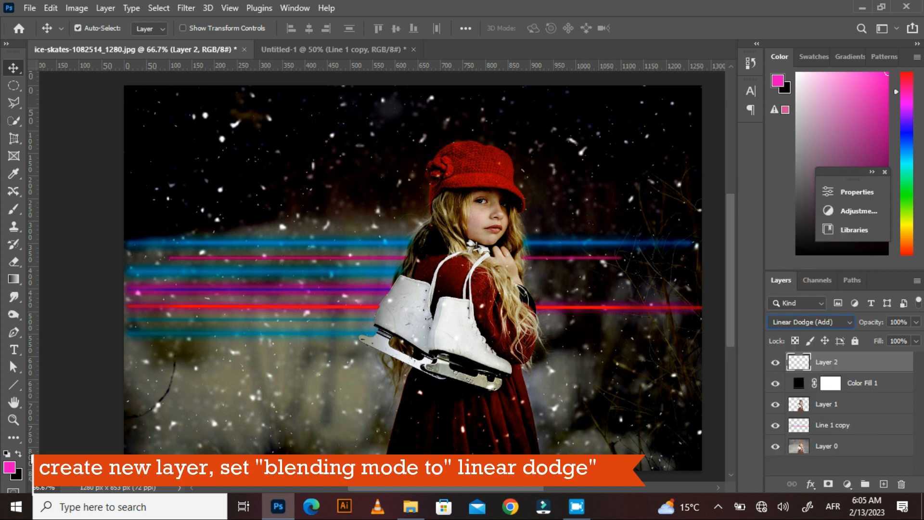
Step: Paint a pink glow at the photo's right edge using the Soft Round Pressure Size brush, narrowed to a vertical ellipse at 401 px
left_click(13, 208)
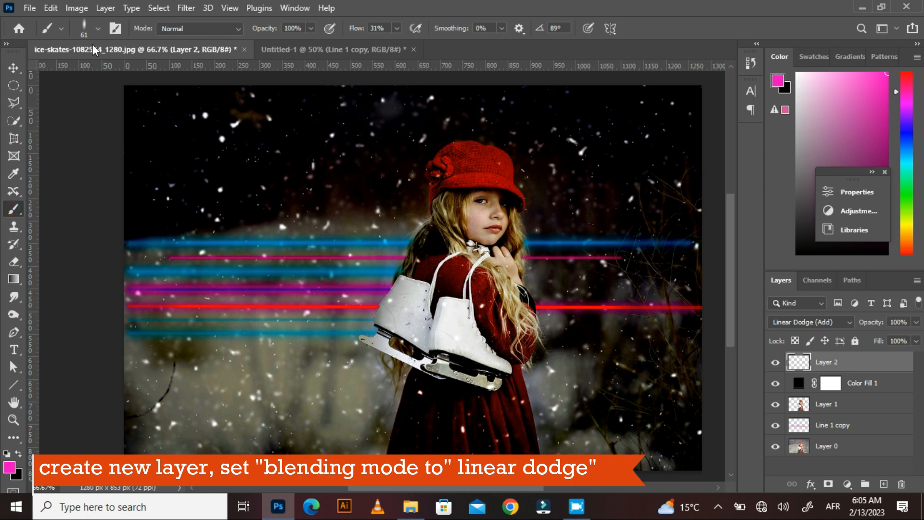
left_click(98, 28)
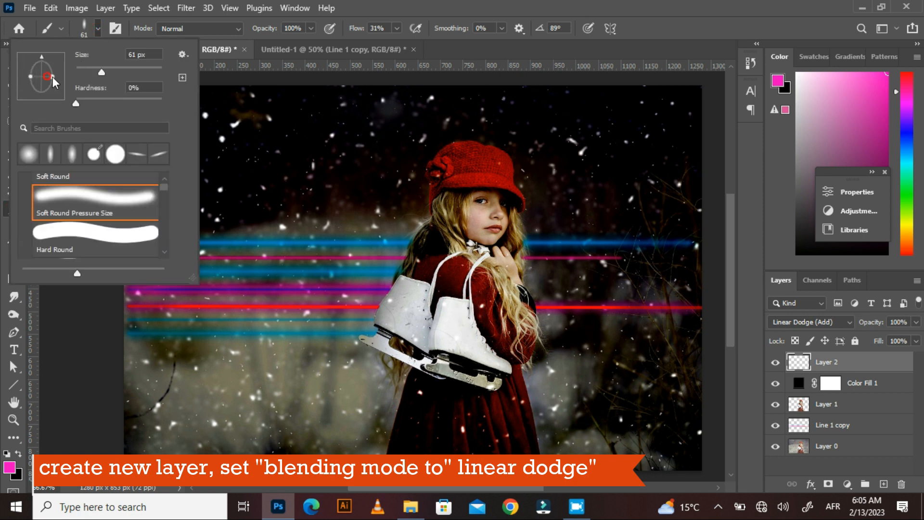
left_click(140, 72)
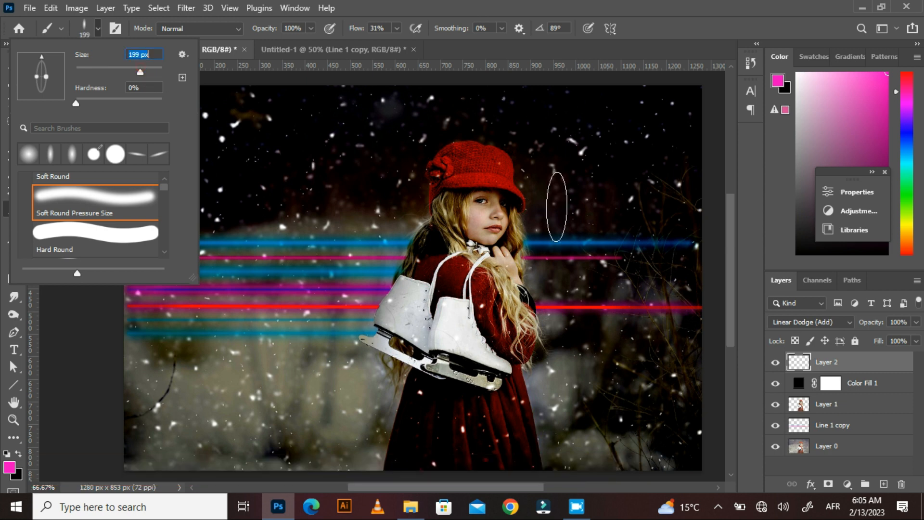
left_click(149, 72)
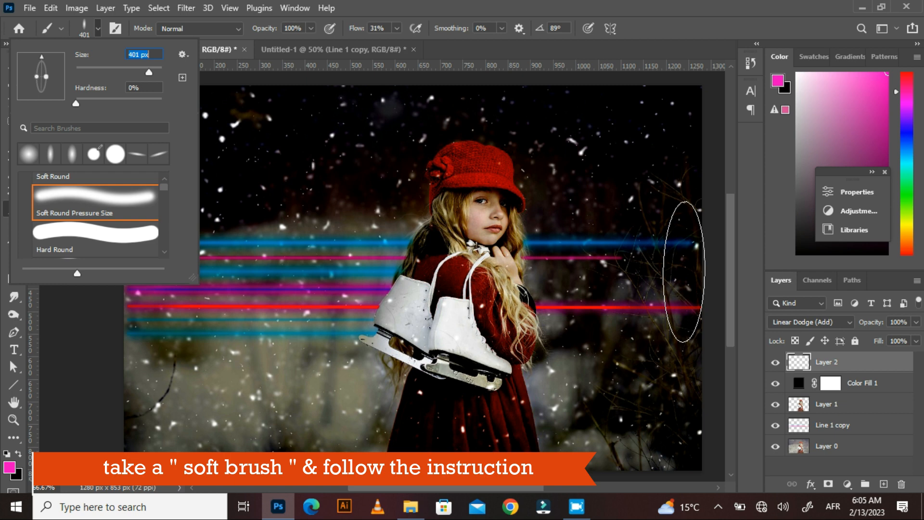
left_click(684, 272)
left_click(683, 272)
left_click(684, 271)
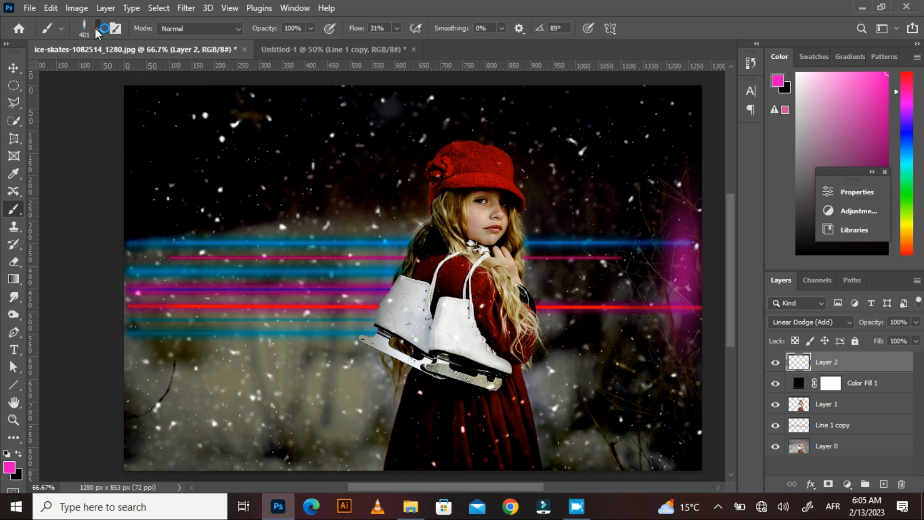
Step: Enlarge the brush to 495 px and widen the pink glow over the neon lines at the photo's right edge
left_click(96, 29)
left_click_drag(153, 69, 156, 68)
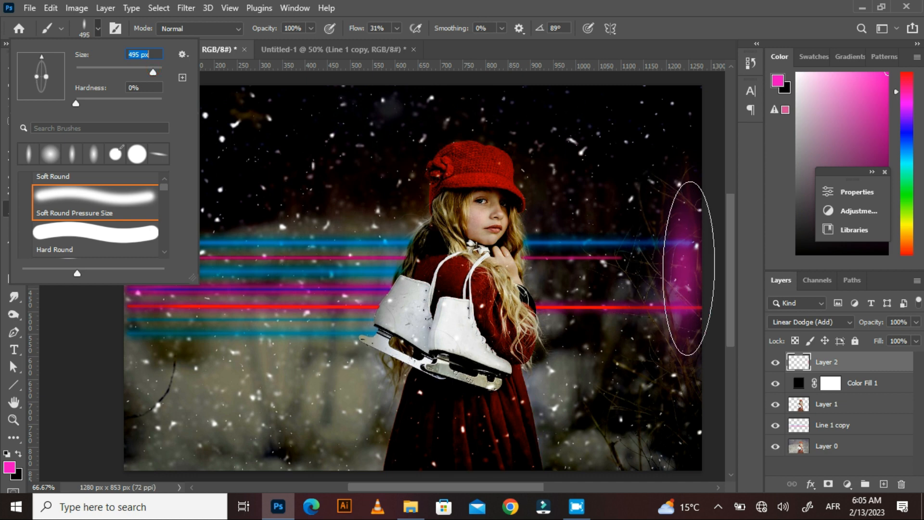
left_click(683, 268)
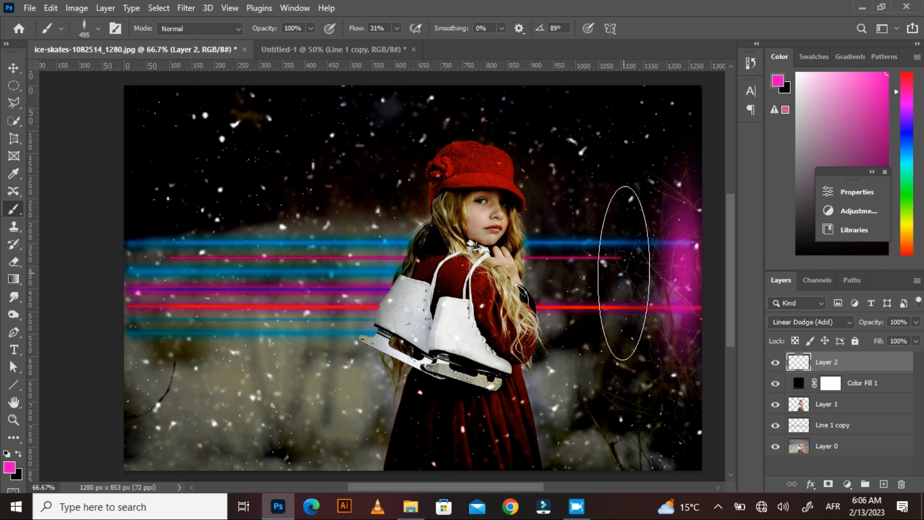
left_click(659, 272)
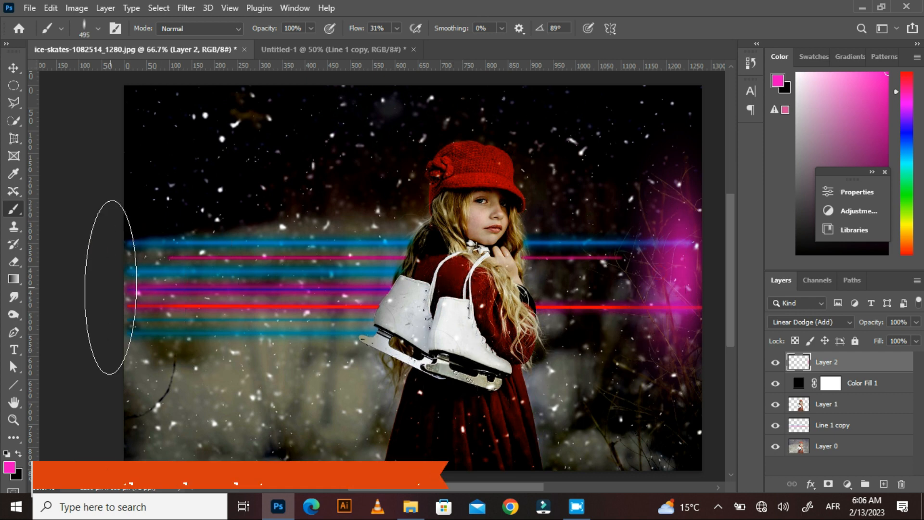
Step: Reduce the brush to 202 px and paint a brighter pink core in the middle of the glow
left_click(98, 27)
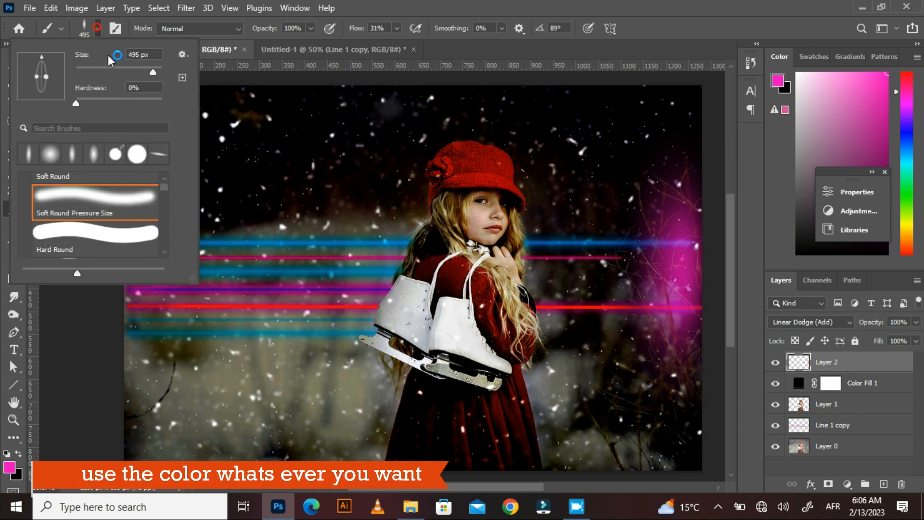
left_click_drag(151, 77, 116, 76)
left_click(133, 68)
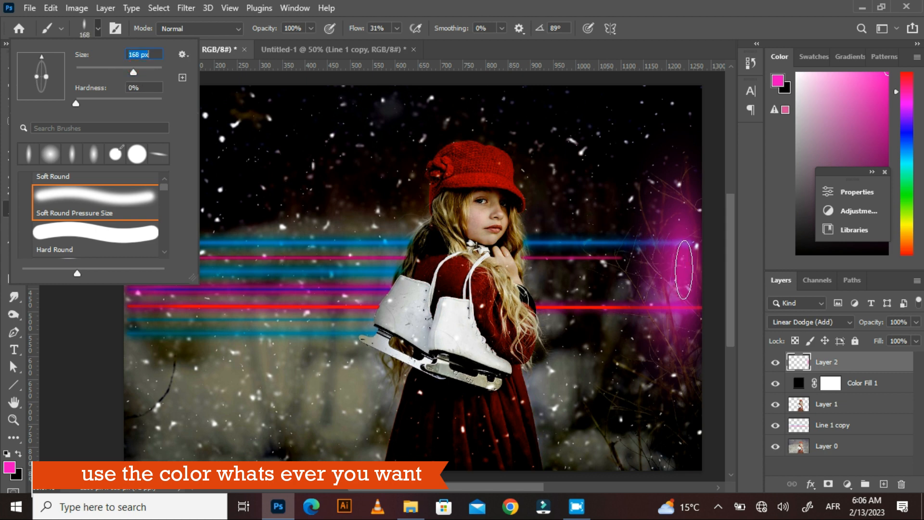
left_click(141, 68)
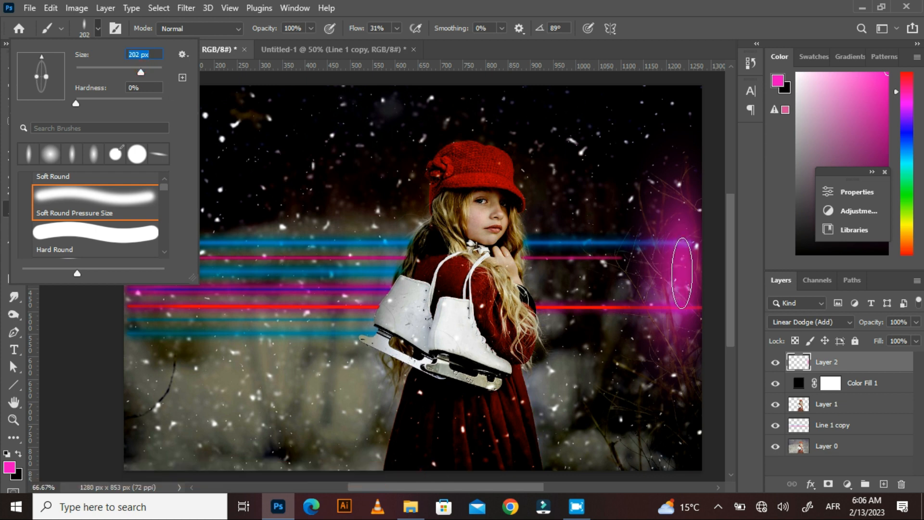
left_click(682, 273)
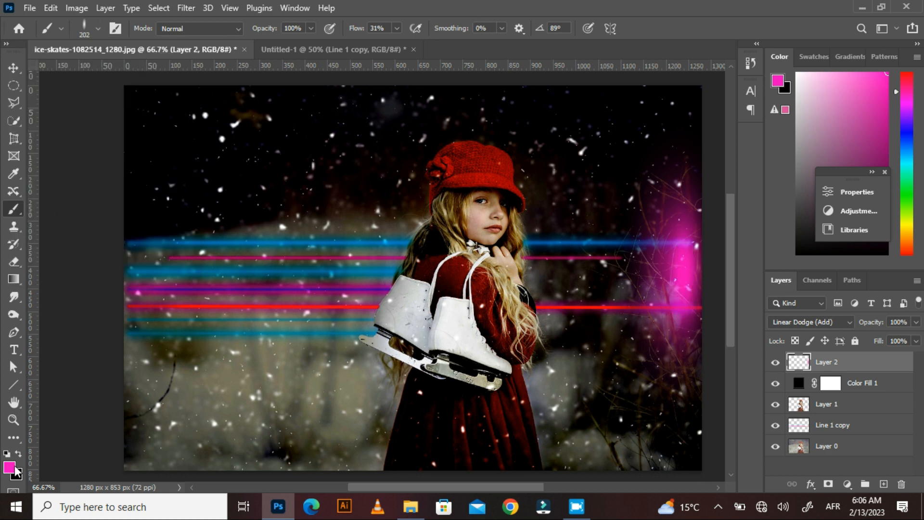
Step: Set the foreground colour to white, reduce the brush to 127 px and paint a white core in the pink glow
key("d")
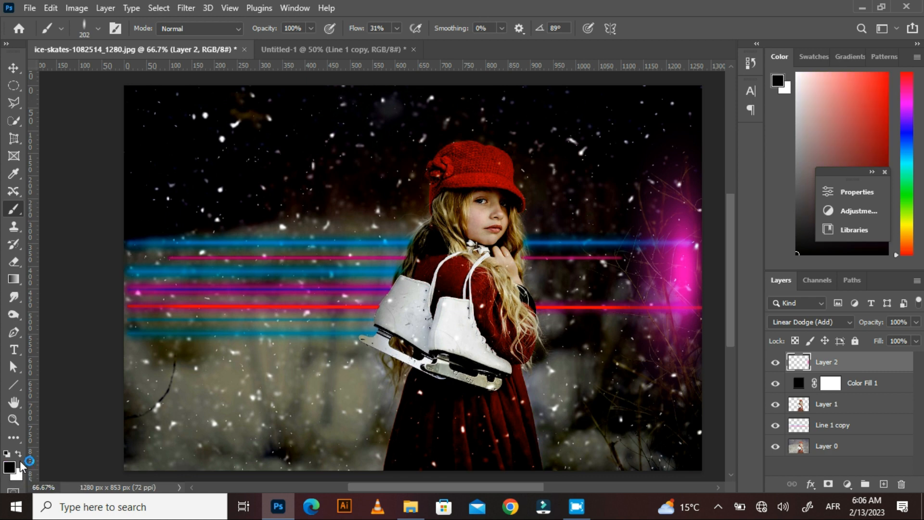
left_click(19, 454)
left_click(9, 466)
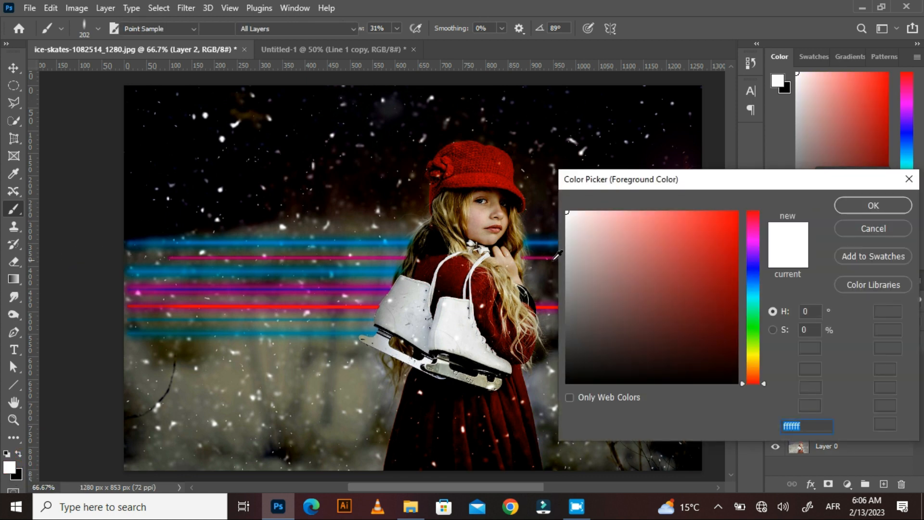
left_click(848, 210)
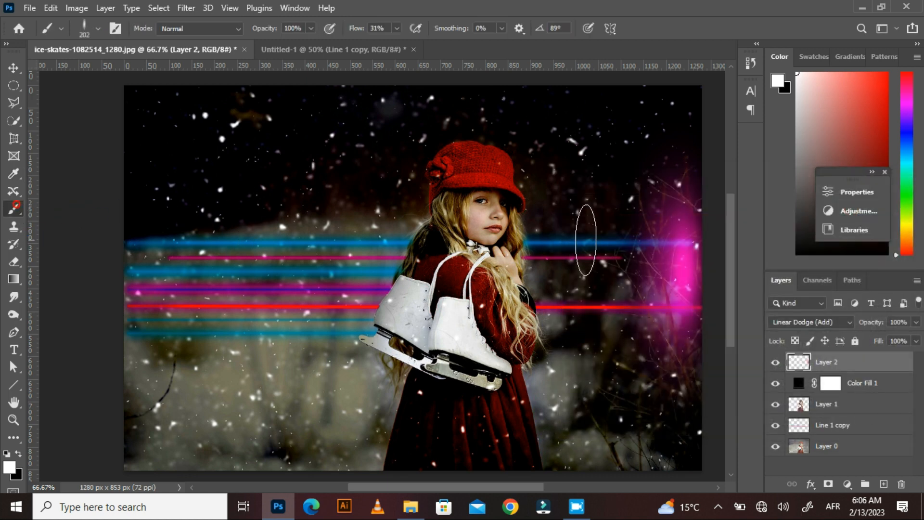
left_click(99, 28)
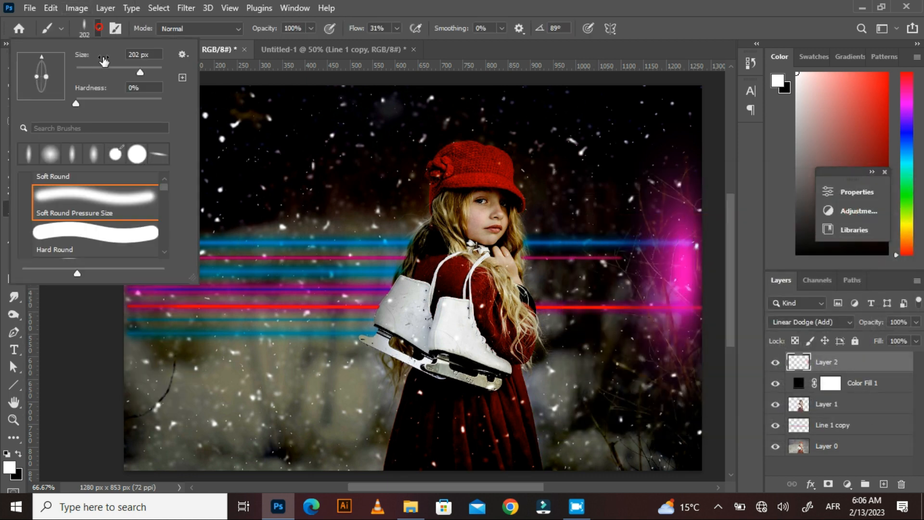
left_click_drag(126, 68, 124, 69)
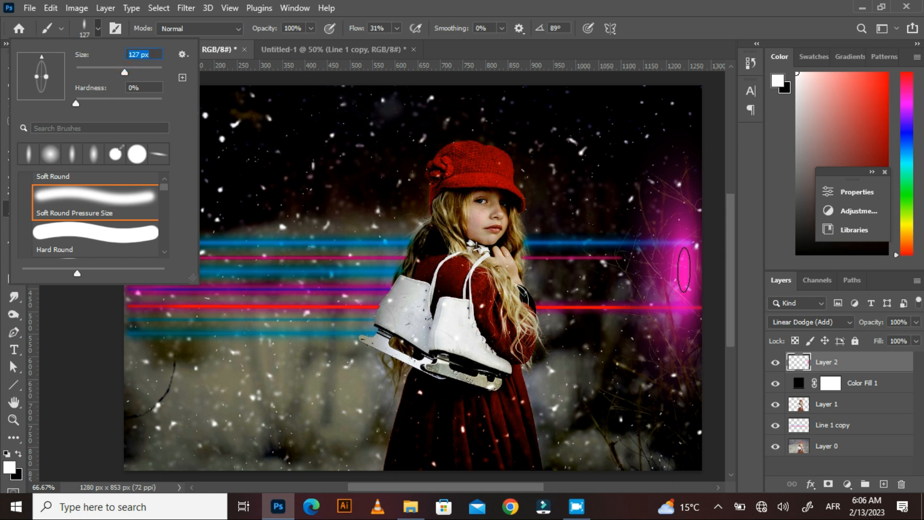
left_click(684, 270)
left_click(683, 270)
left_click(684, 269)
left_click(683, 269)
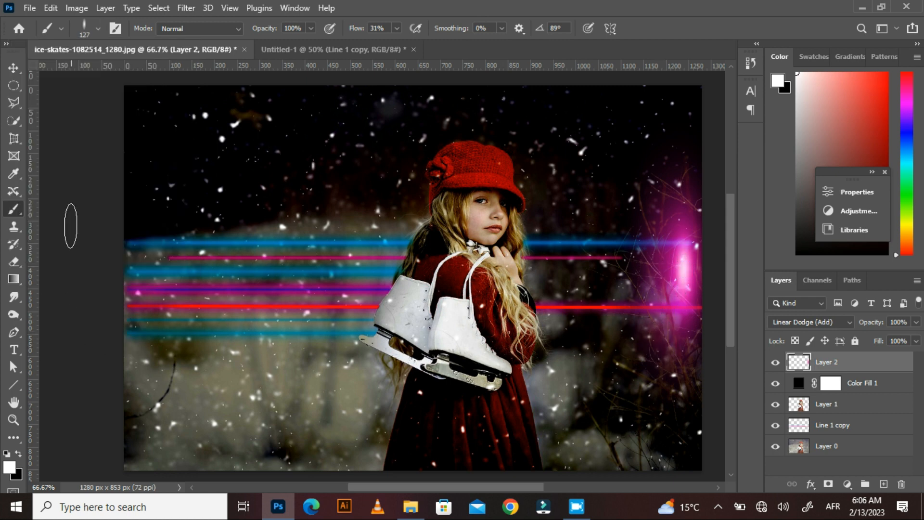
Step: Enlarge the brush to 354 px and dab a soft white glow over the neon lines at the photo's left edge
left_click(106, 47)
left_click(99, 29)
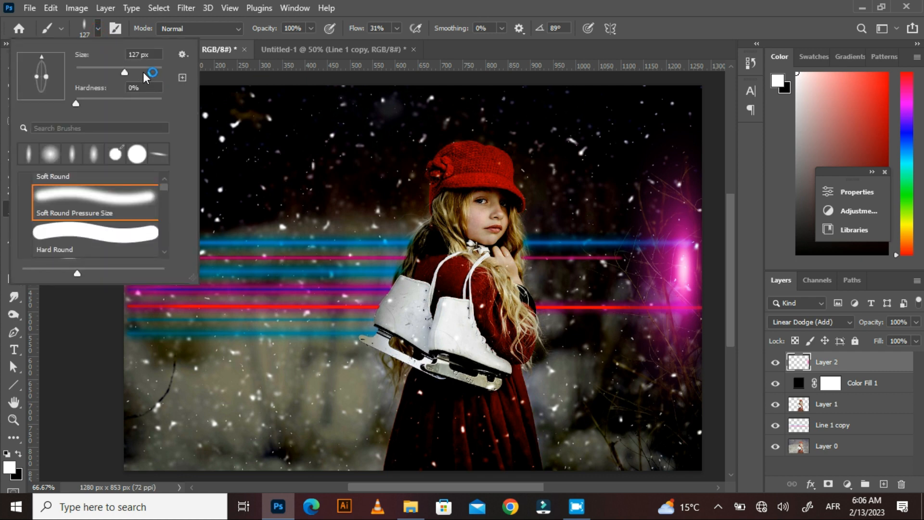
left_click(148, 72)
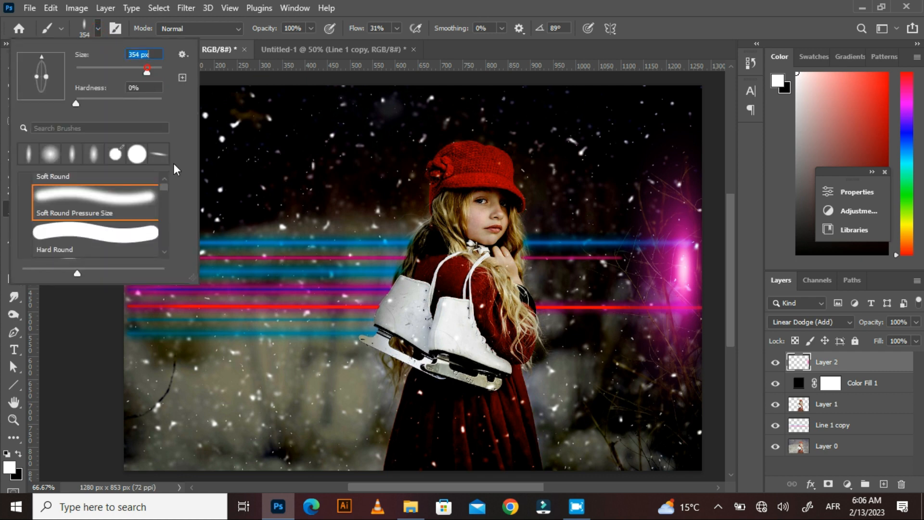
left_click(72, 325)
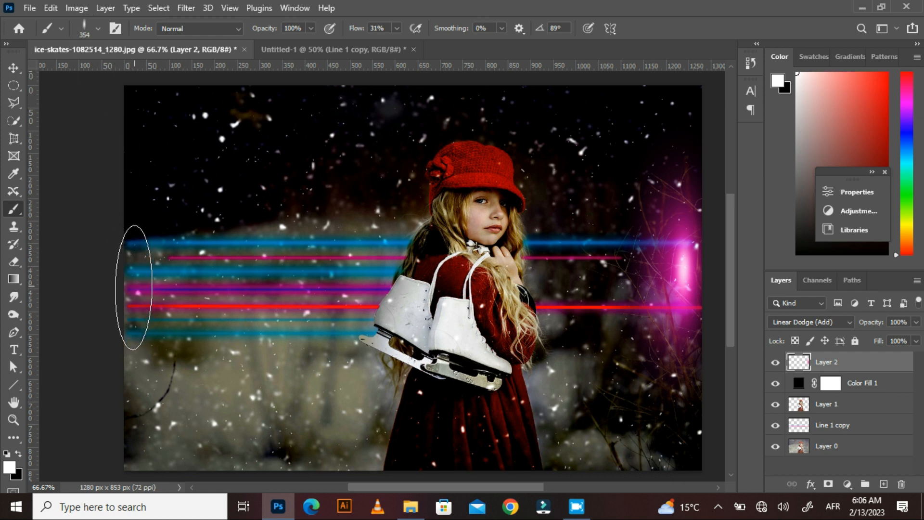
left_click(134, 284)
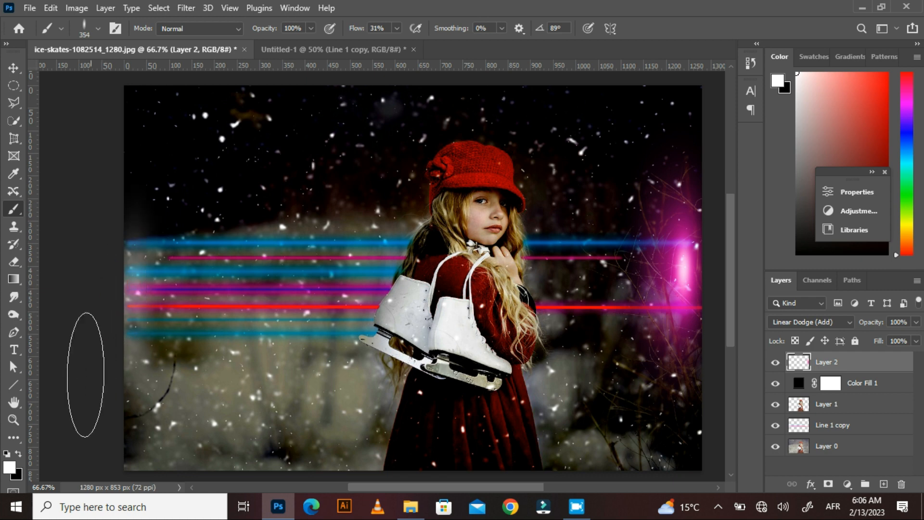
Step: Set the foreground colour to bright blue 009cff and build up a tall blue glow over the neon lines at the photo's left edge
left_click(10, 465)
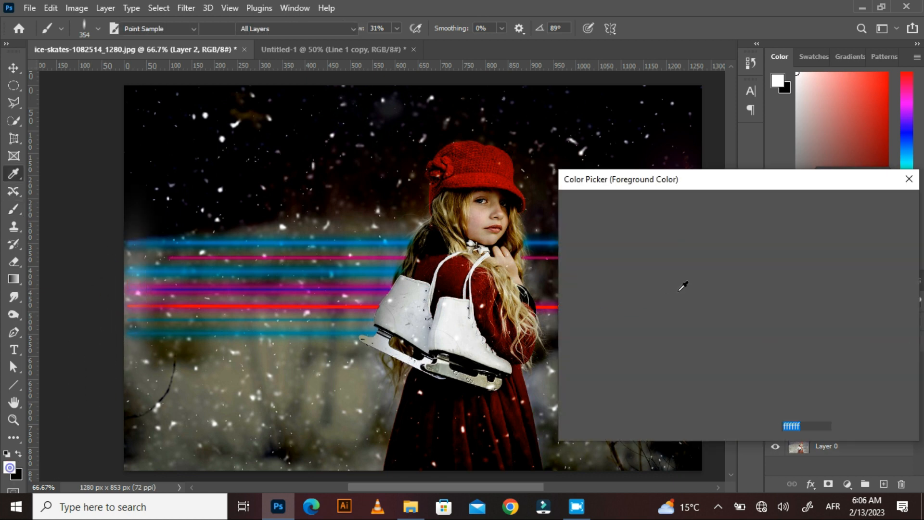
left_click(753, 286)
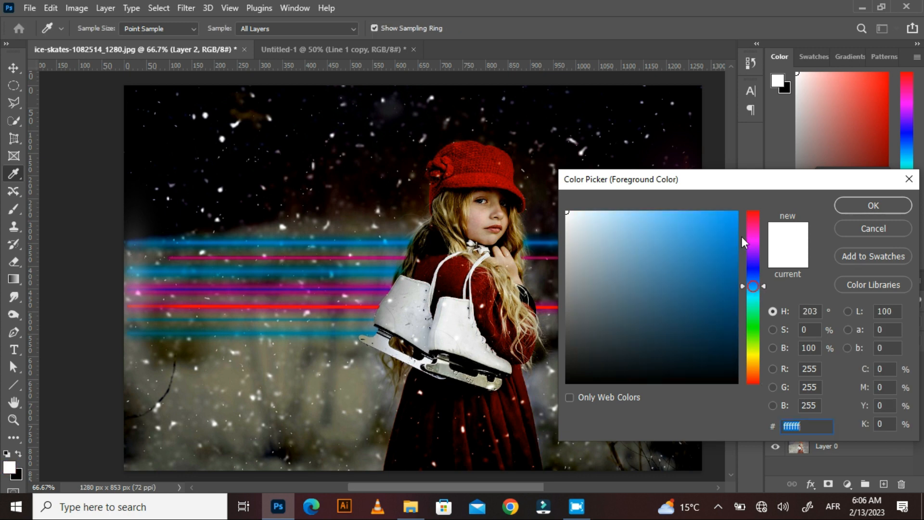
left_click(735, 216)
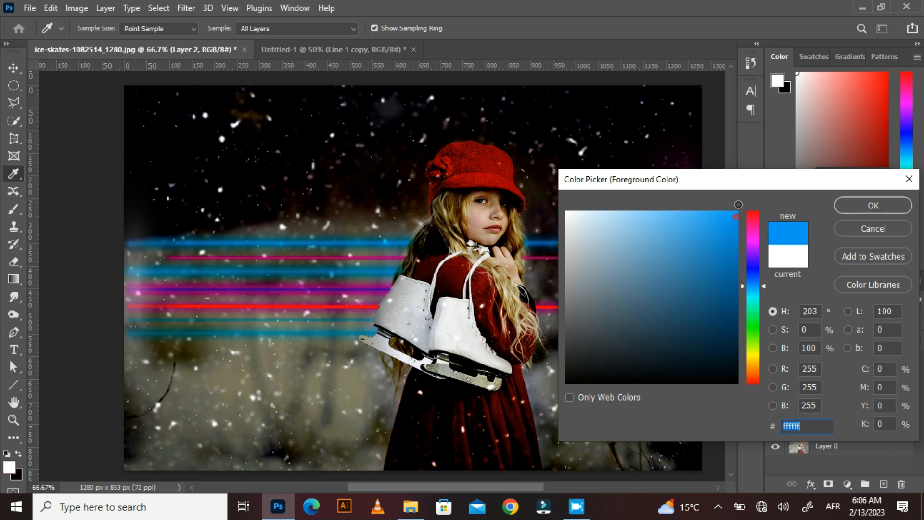
left_click(859, 209)
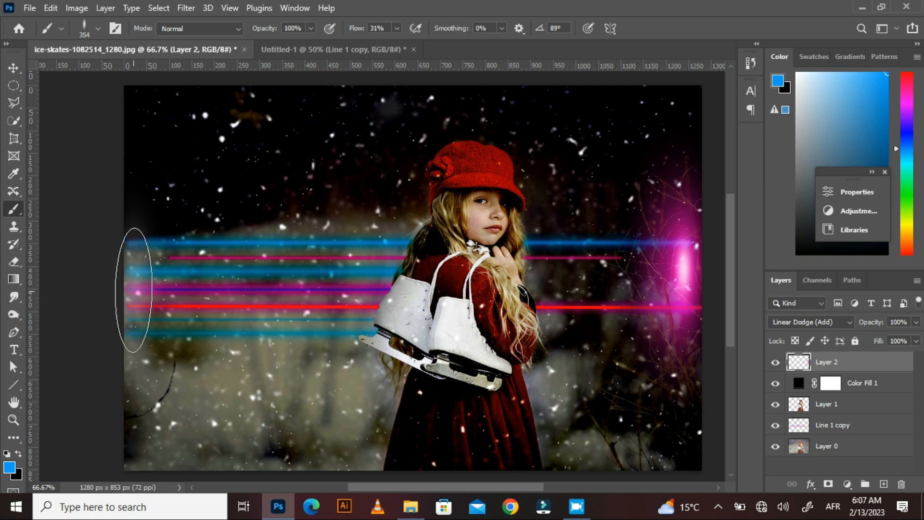
left_click(133, 288)
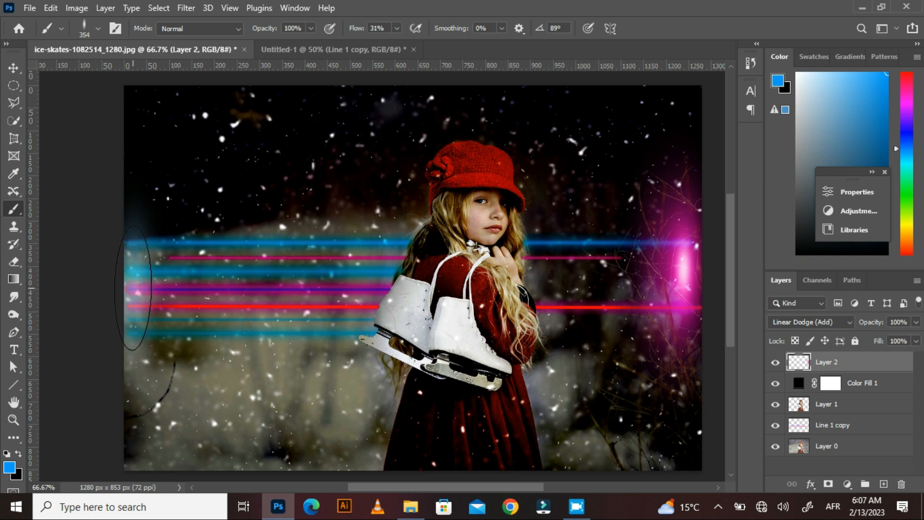
left_click(133, 288)
left_click(132, 288)
left_click(145, 288)
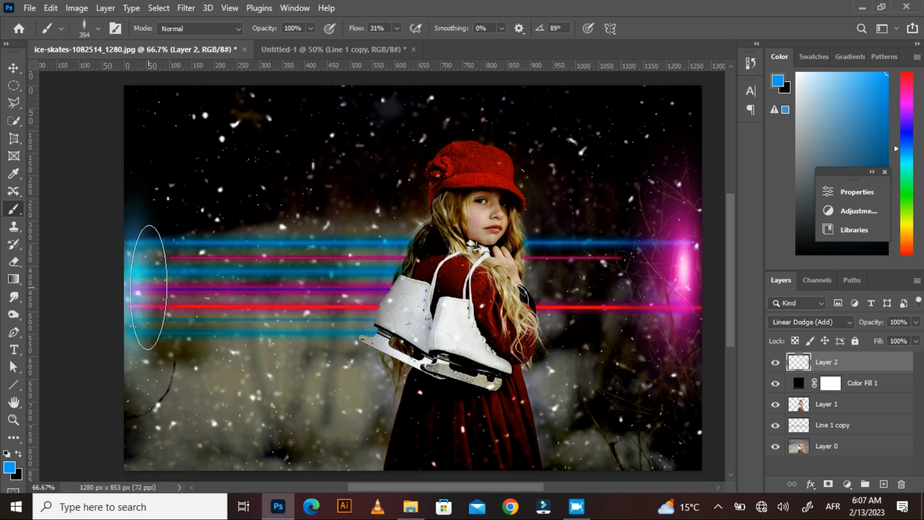
left_click(147, 287)
left_click(148, 287)
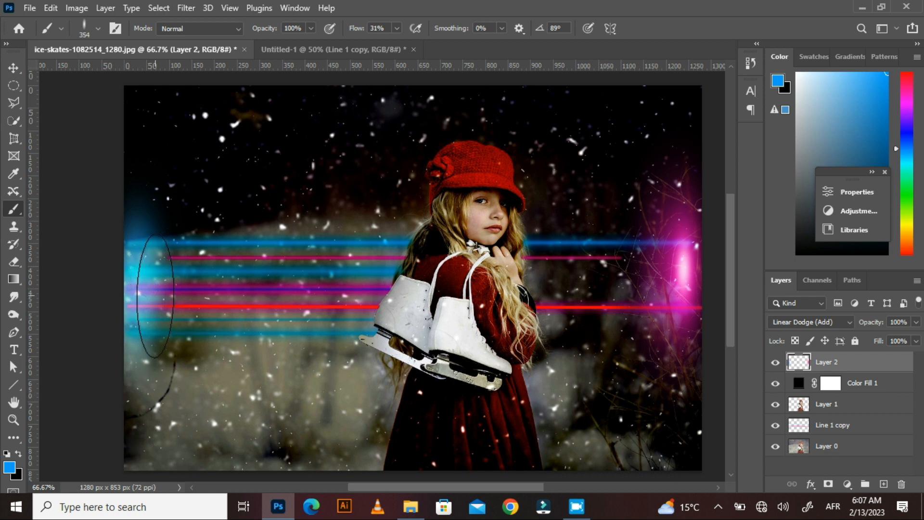
left_click(147, 288)
left_click(151, 290)
left_click(151, 290)
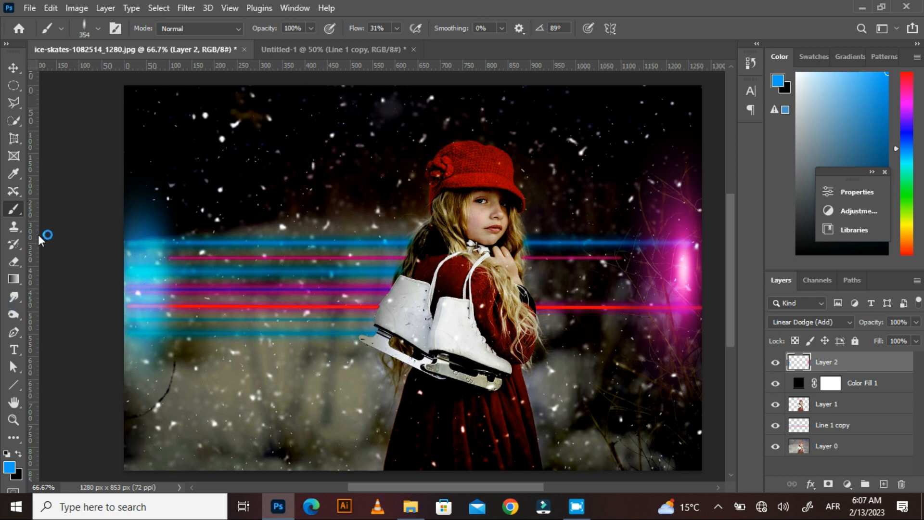
Step: Reduce the brush to 155 px, switch the foreground colour to white and paint a bright core inside the blue glow
left_click(99, 29)
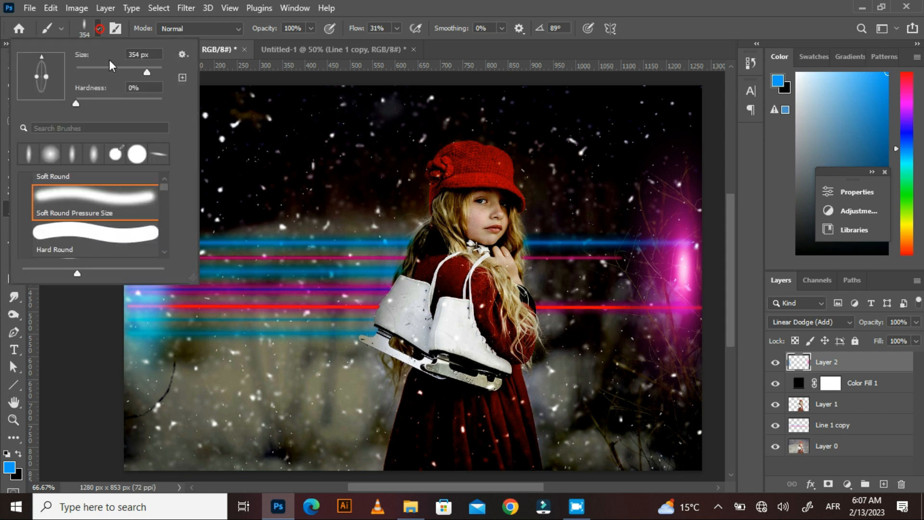
left_click(114, 68)
left_click(131, 74)
left_click(138, 288)
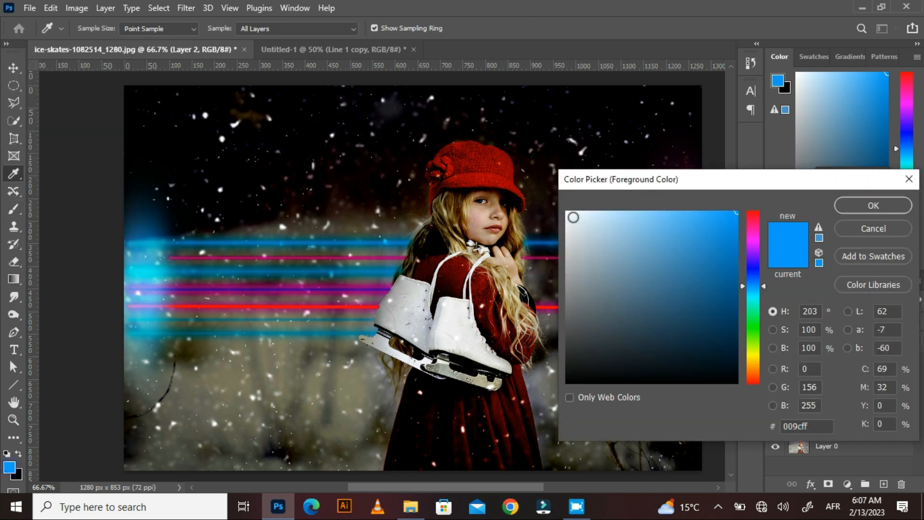
left_click(572, 217)
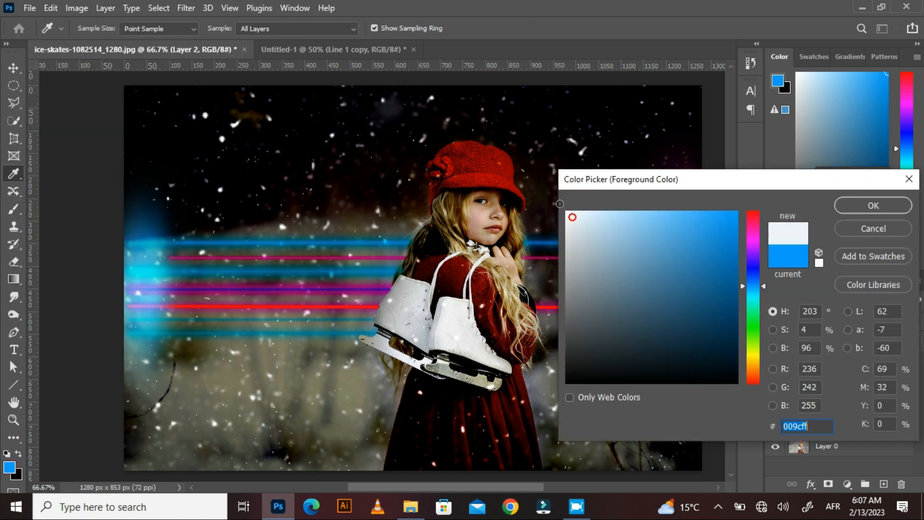
left_click(880, 205)
key("b")
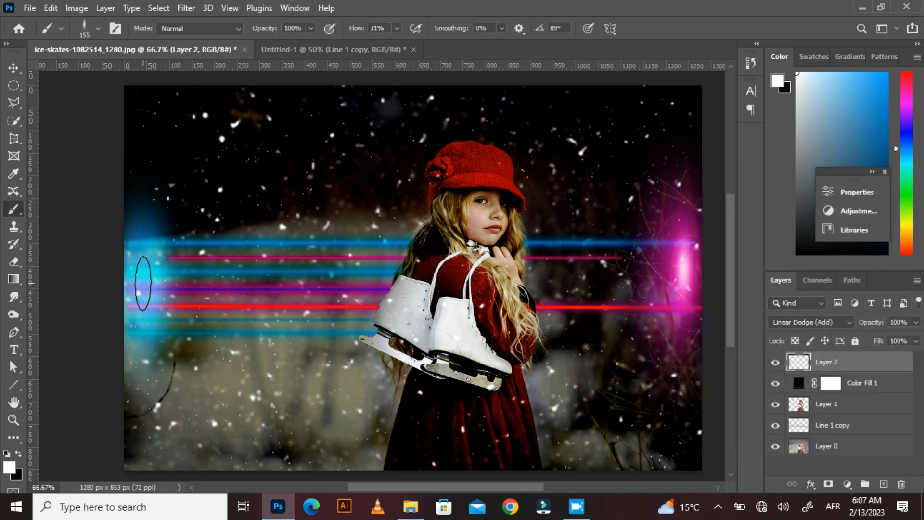
left_click(143, 283)
left_click(143, 282)
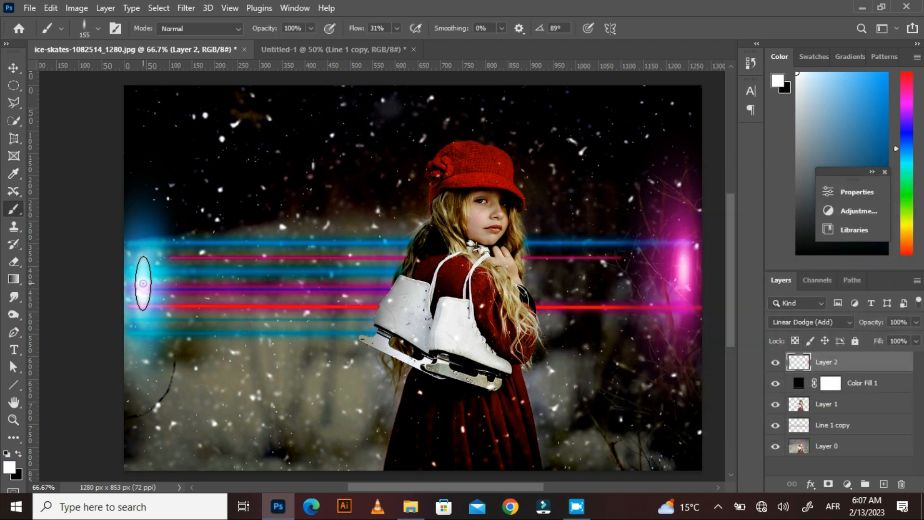
left_click(143, 283)
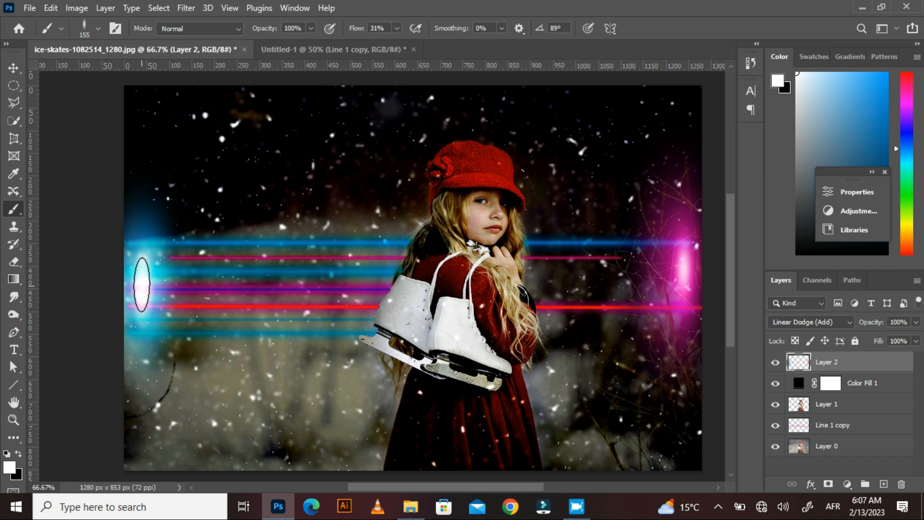
left_click(142, 284)
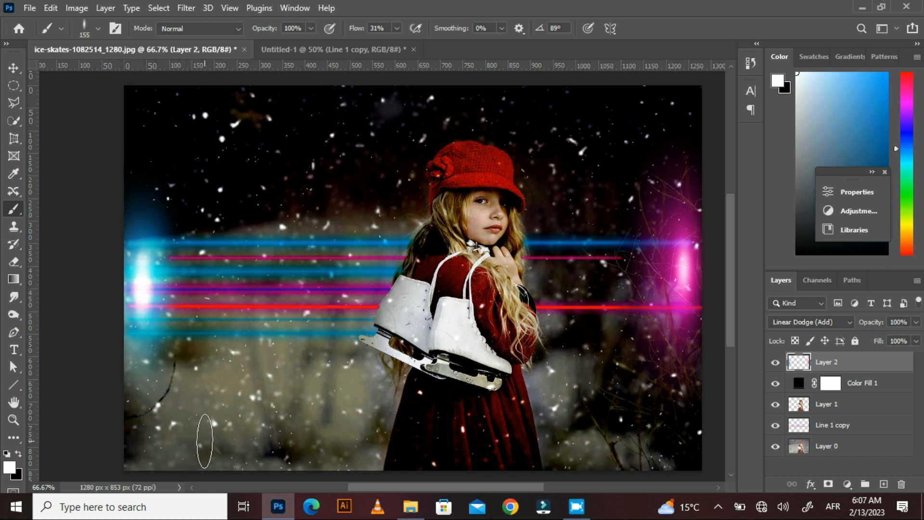
Step: Reselect the Soft Round Pressure Size preset for a fully round tip and enlarge the brush to 338 px
left_click(97, 29)
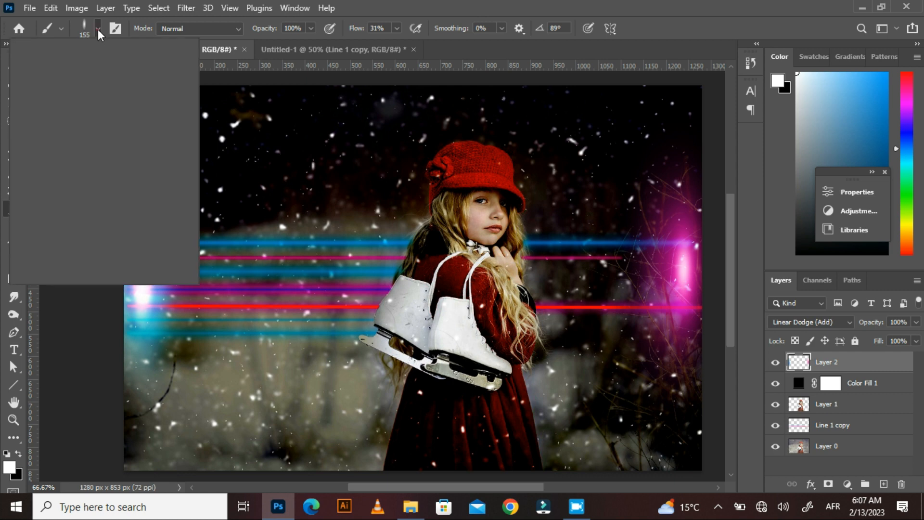
left_click(94, 237)
left_click(107, 200)
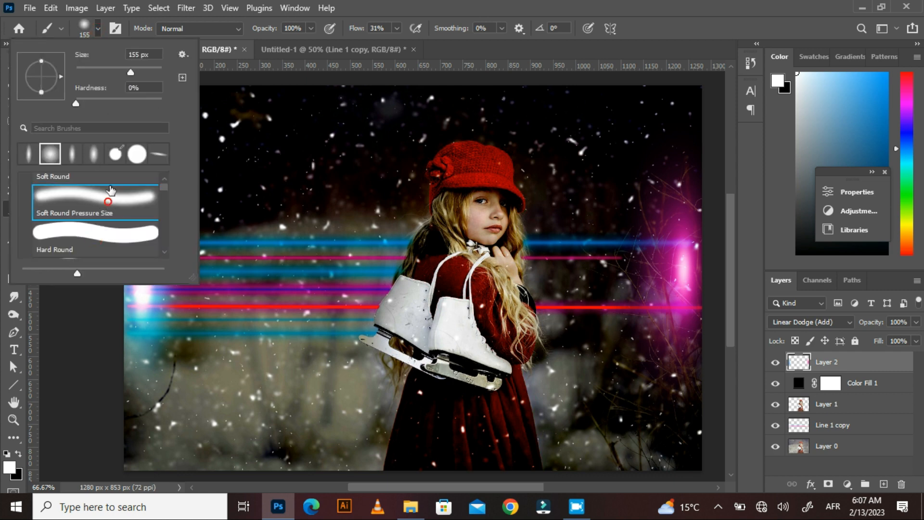
left_click(97, 30)
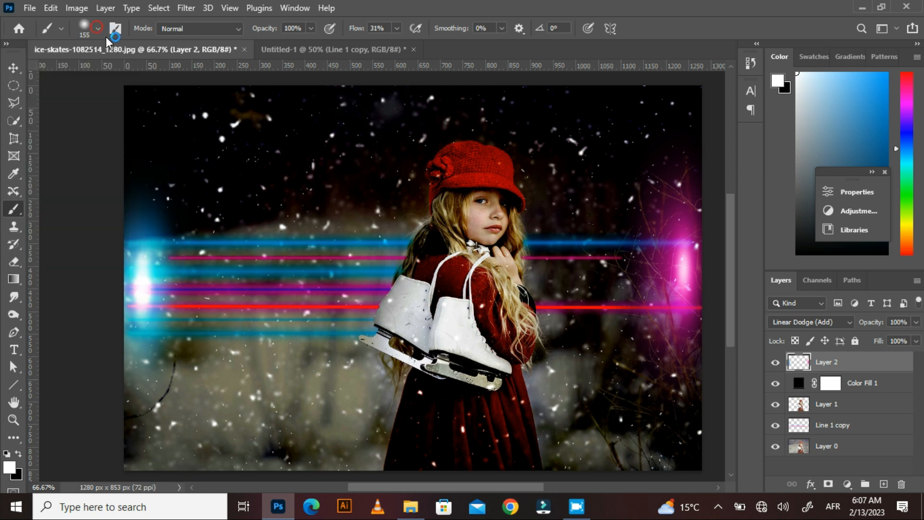
left_click(97, 31)
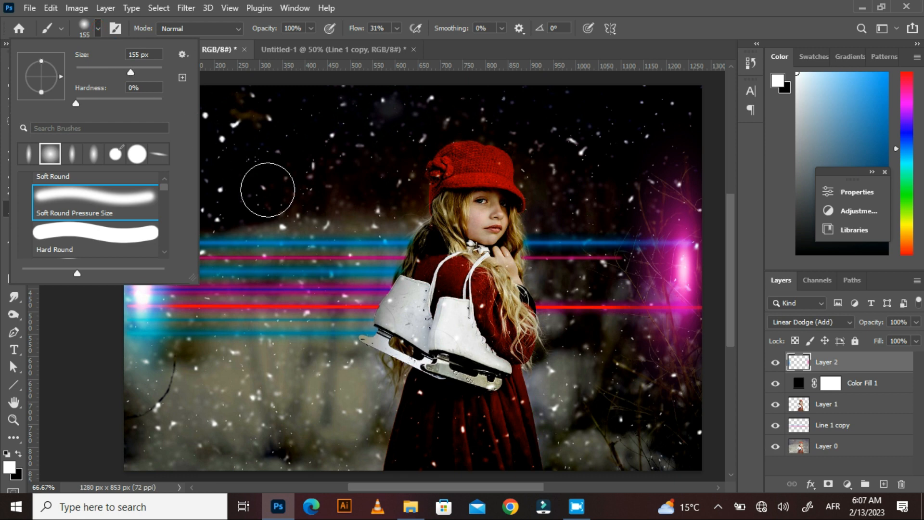
left_click_drag(146, 77, 147, 77)
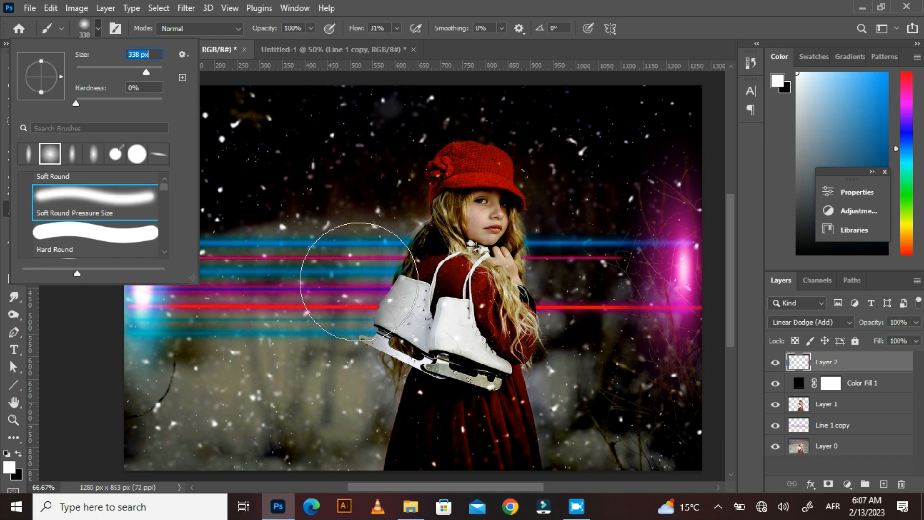
Step: Paint a soft reddish-pink glow (hue 337°) over the neon lines beside the girl's shoulder and skates, with brush flow at 22%
left_click(11, 467)
left_click(10, 466)
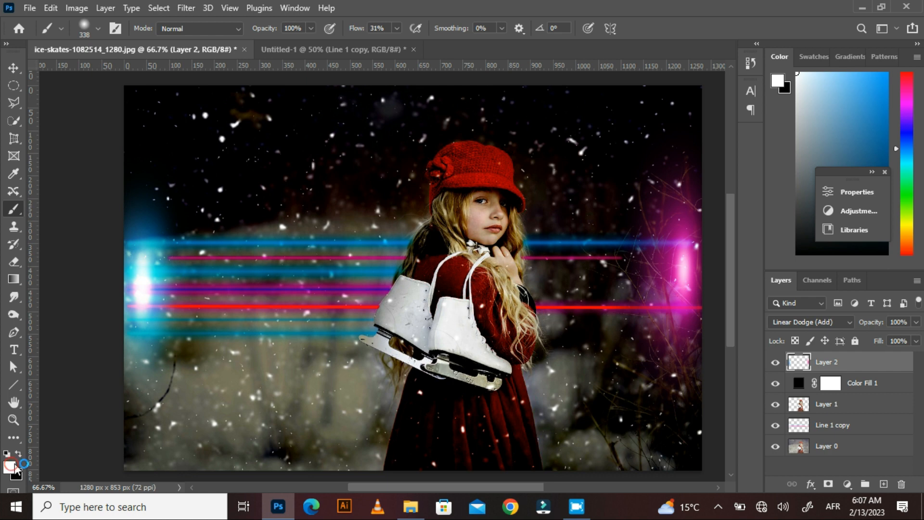
left_click(750, 222)
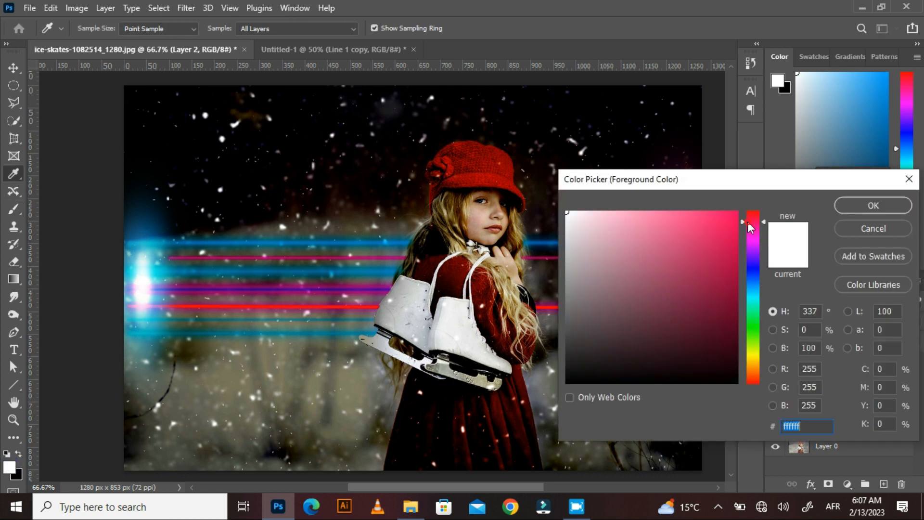
left_click(733, 216)
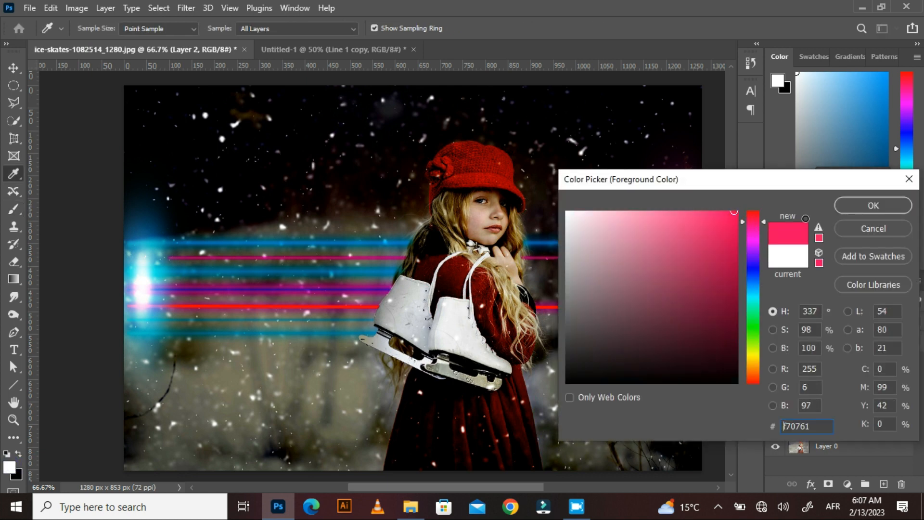
left_click(858, 206)
left_click_drag(364, 29, 355, 29)
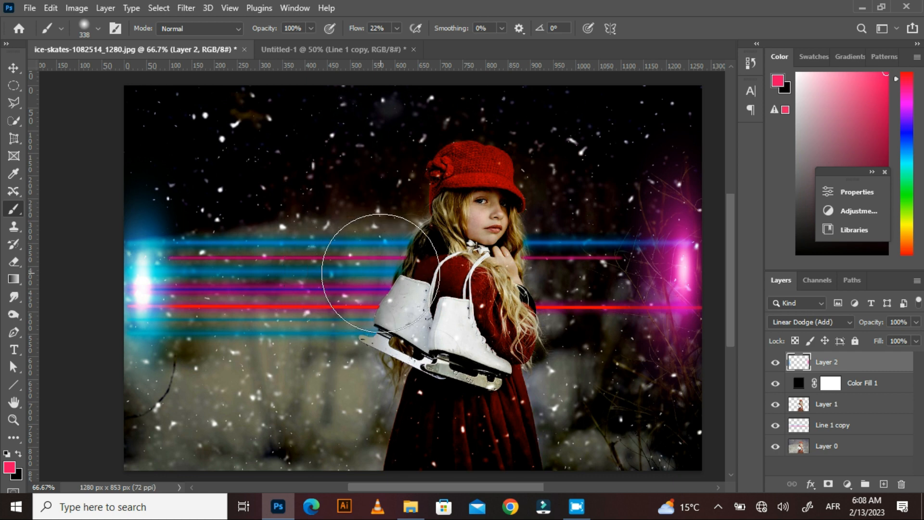
left_click(380, 274)
left_click(380, 273)
left_click(381, 273)
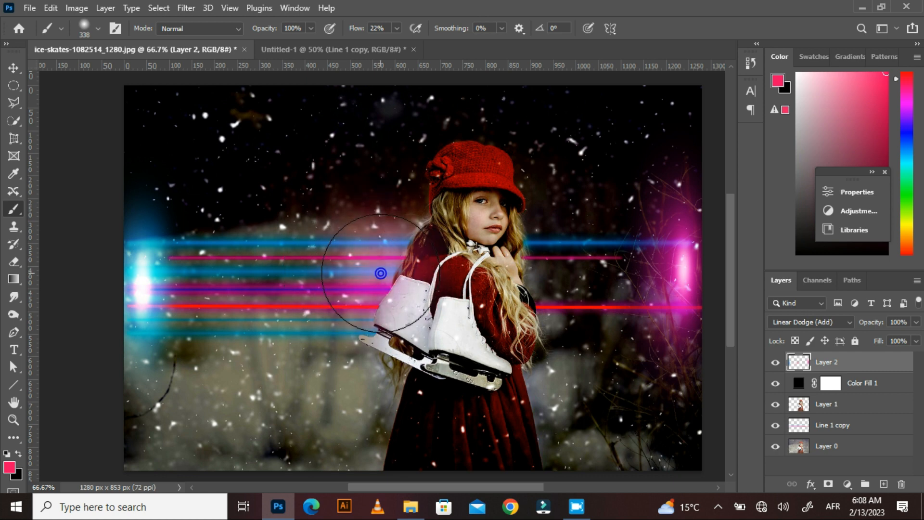
Step: Build up the reddish-pink glow over the neon lines beside the girl's shoulder with more dabs of the 338 px soft brush
left_click(380, 274)
left_click(380, 273)
left_click(380, 273)
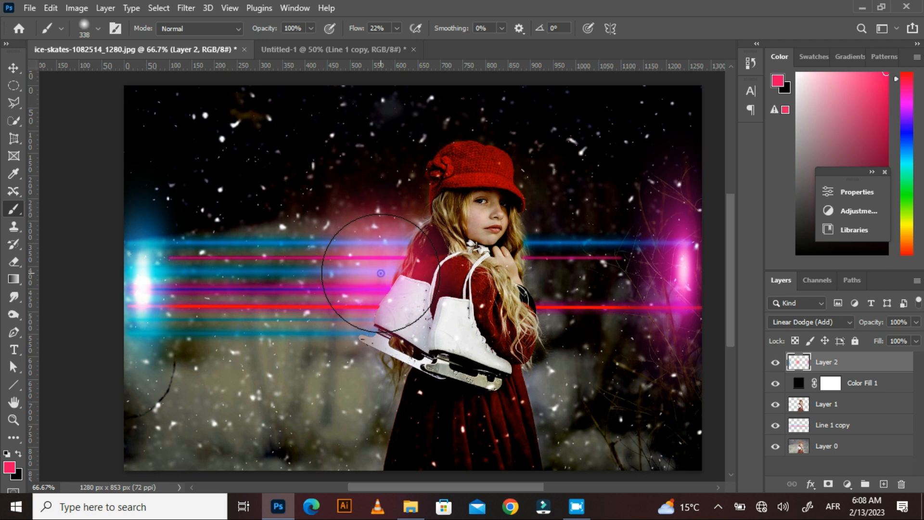
left_click(381, 273)
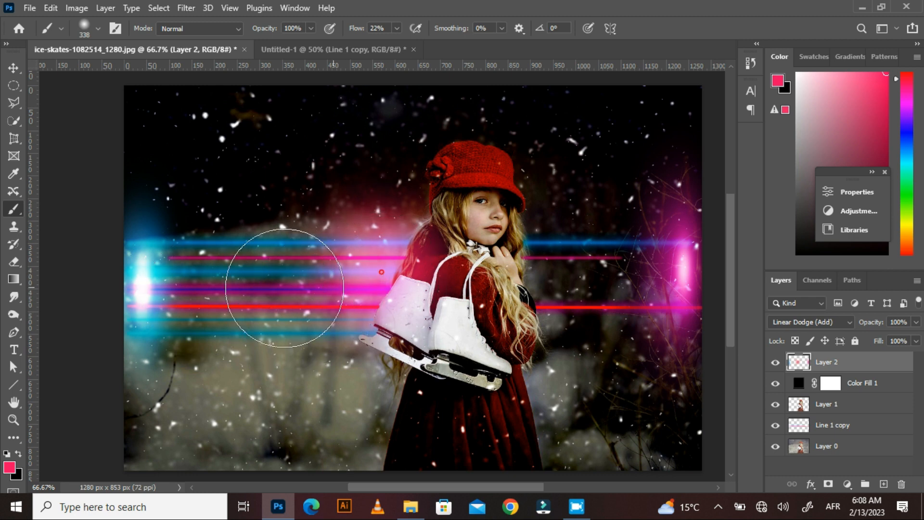
Step: Set the foreground colour to white and the brush size to 143 px, and paint a bright core inside the reddish-pink glow
left_click(97, 28)
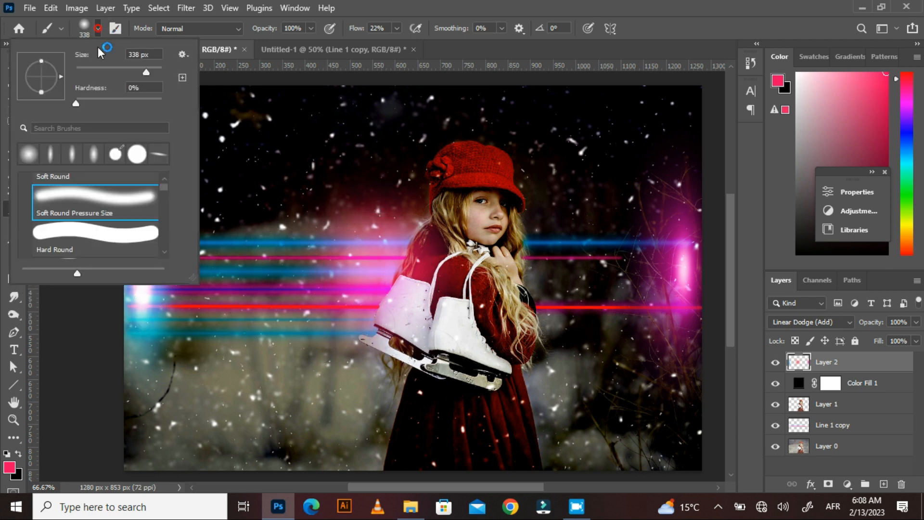
left_click(116, 72)
left_click(9, 466)
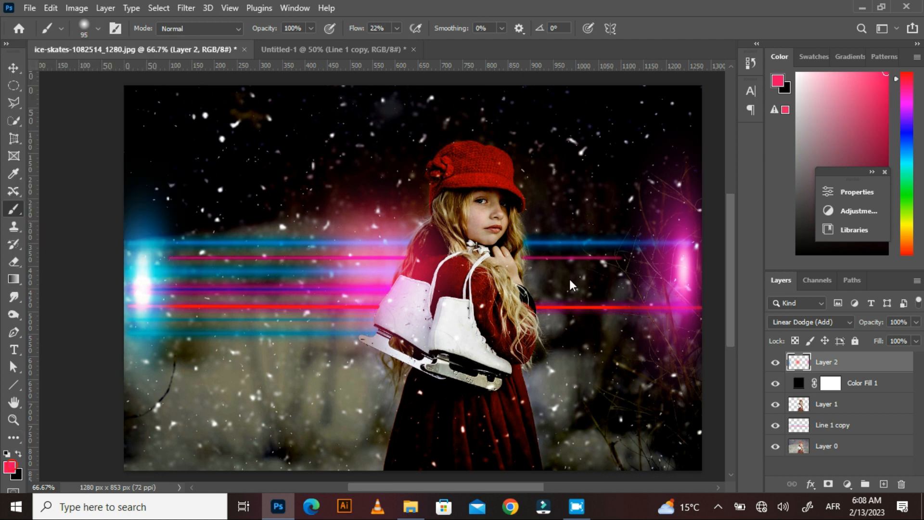
left_click_drag(574, 215, 555, 202)
left_click(880, 207)
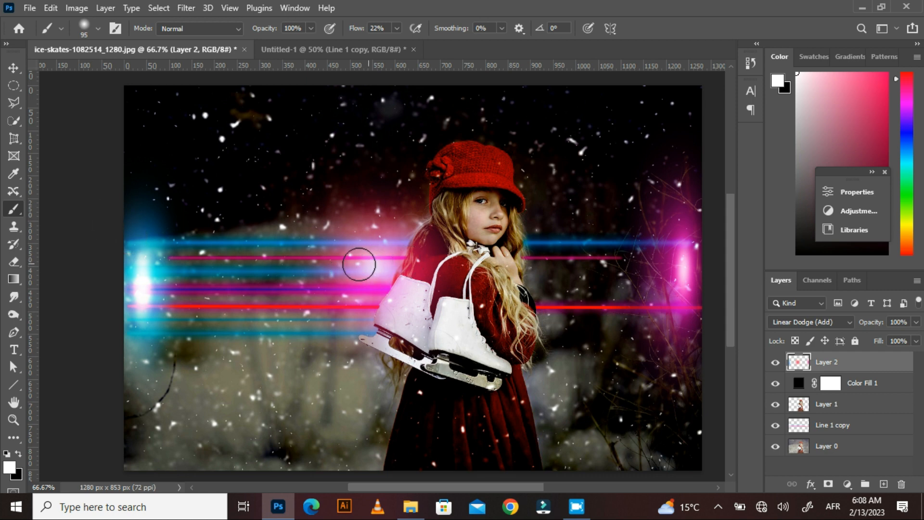
left_click(99, 29)
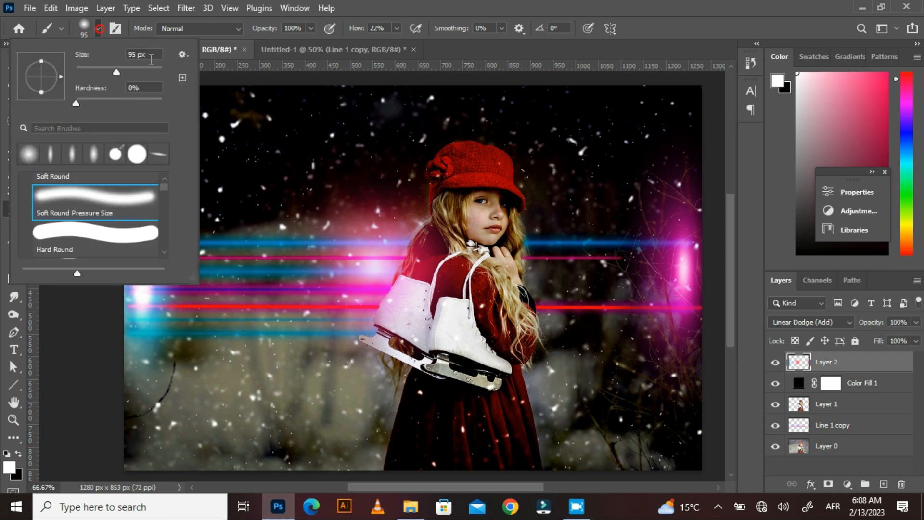
left_click(128, 69)
left_click(374, 265)
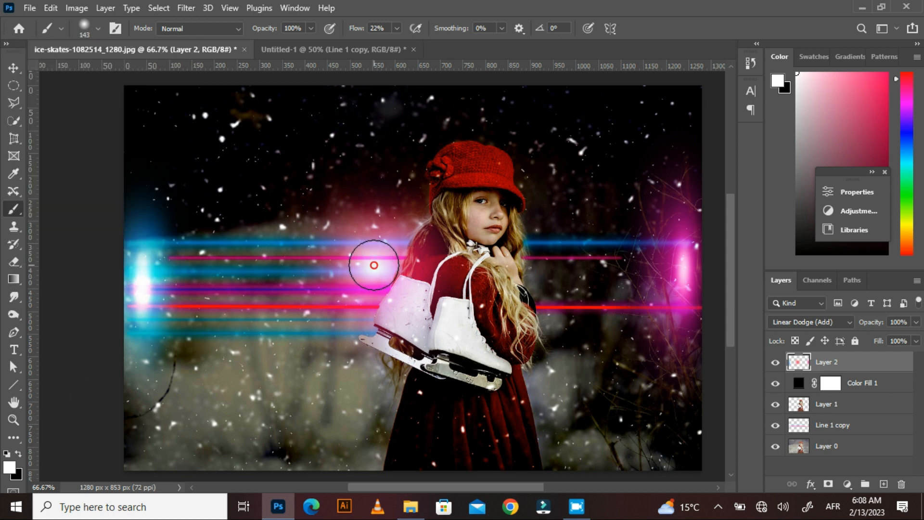
left_click(374, 266)
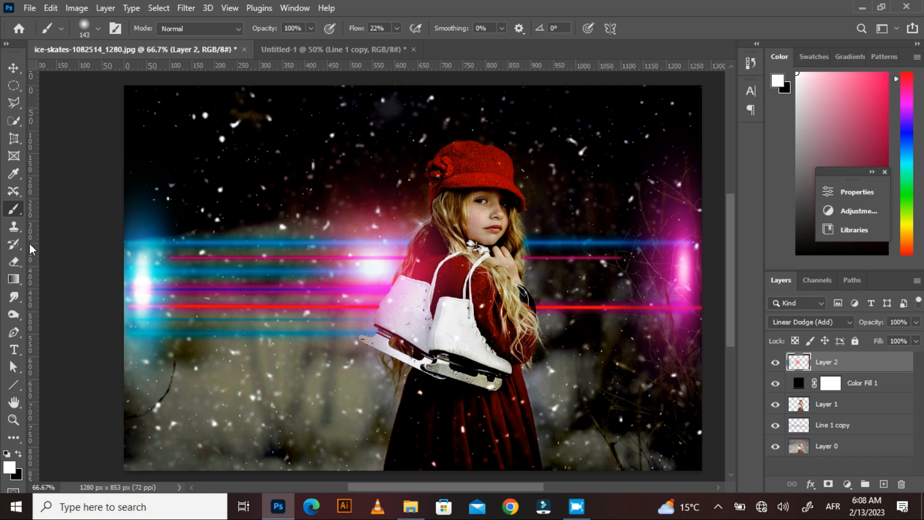
Step: Sample blue from the uppermost neon line and dab a small glow on that line left of the girl with a 105 px brush
left_click(13, 174)
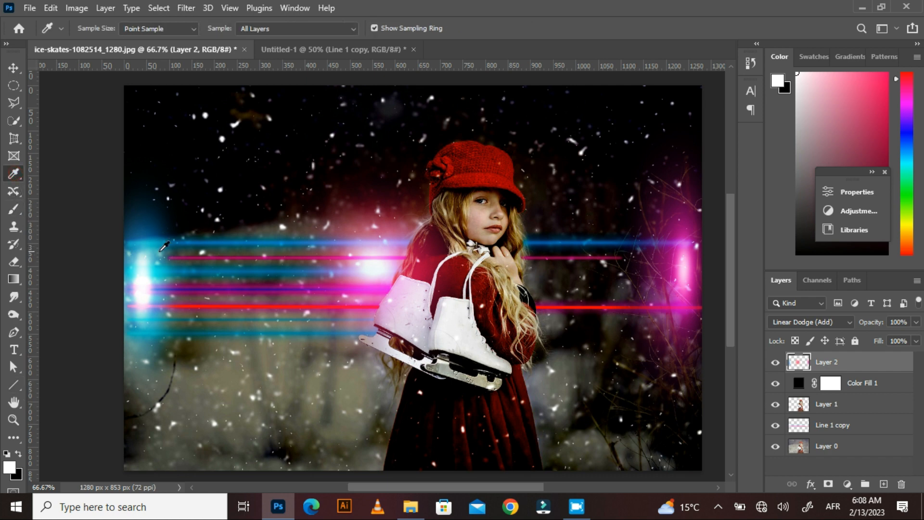
left_click(215, 242)
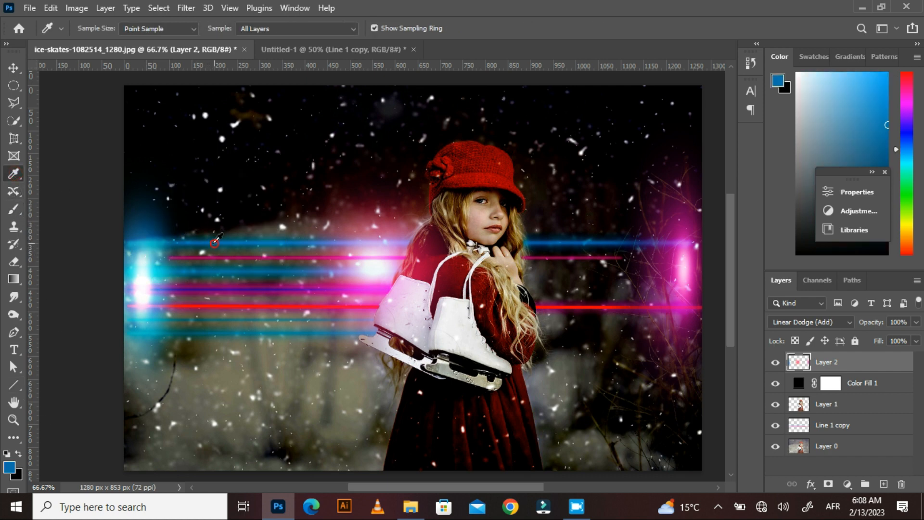
left_click(13, 208)
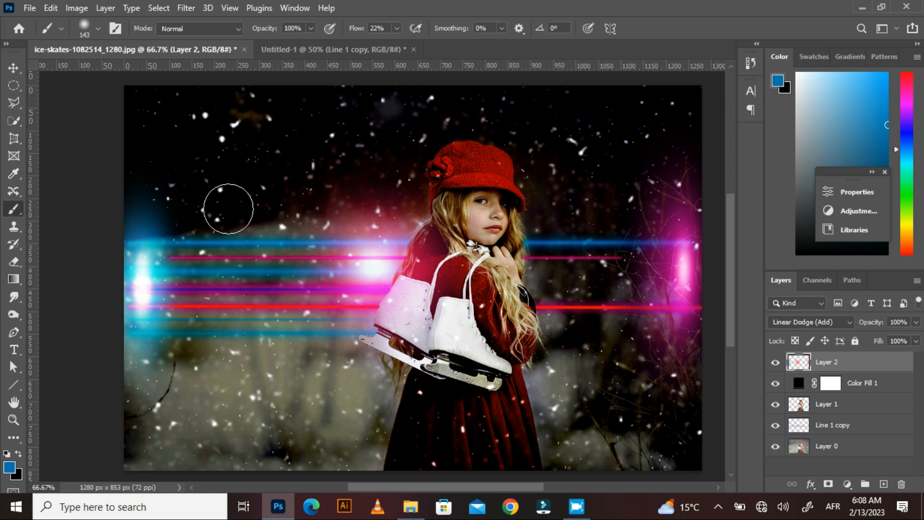
left_click(99, 27)
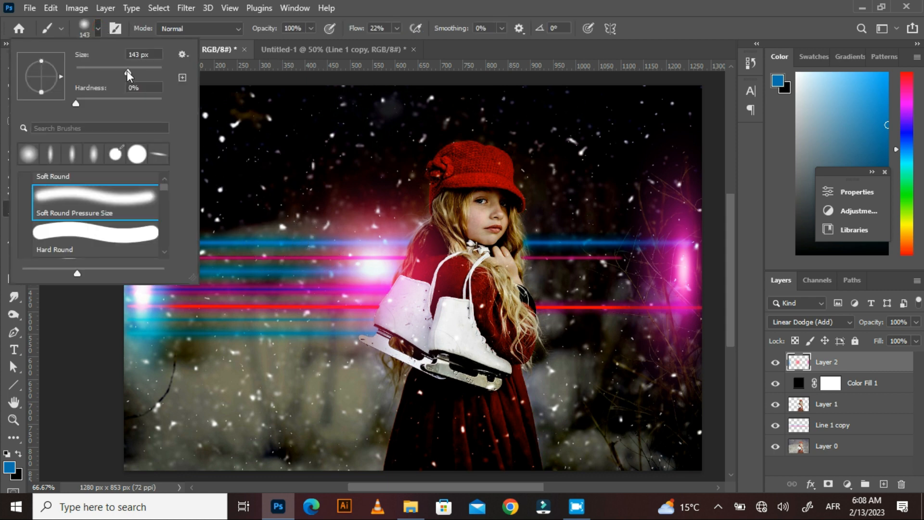
left_click_drag(128, 70, 123, 70)
left_click(291, 244)
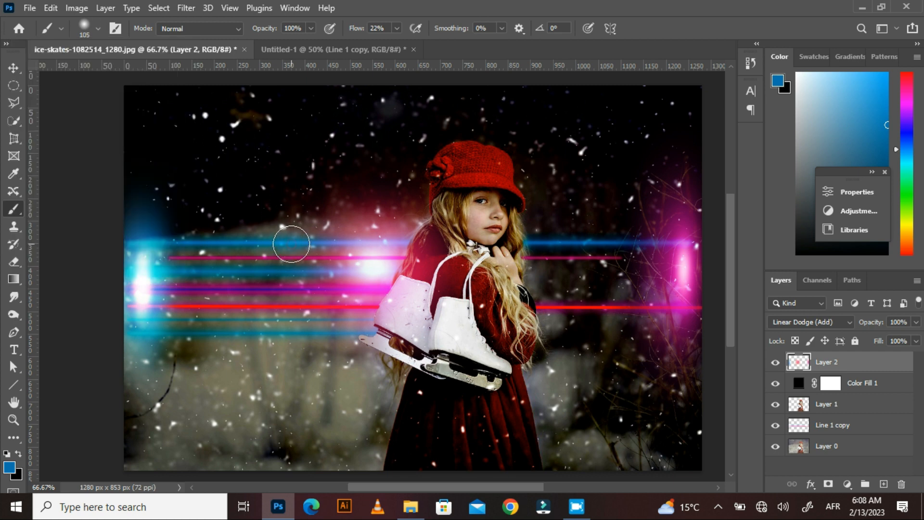
left_click(291, 244)
left_click(291, 244)
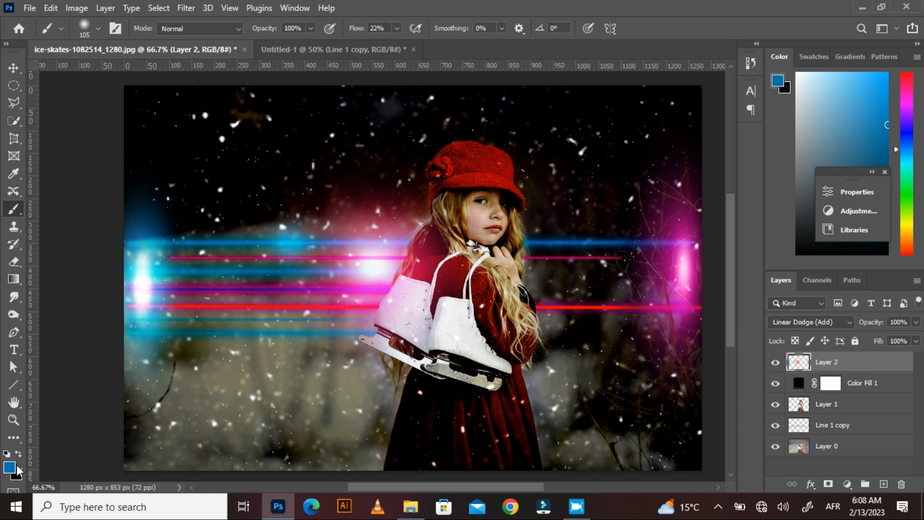
Step: Switch the foreground colour to white, reduce the brush to 32 px and paint a bright core in the small blue glow on the uppermost line
key("d")
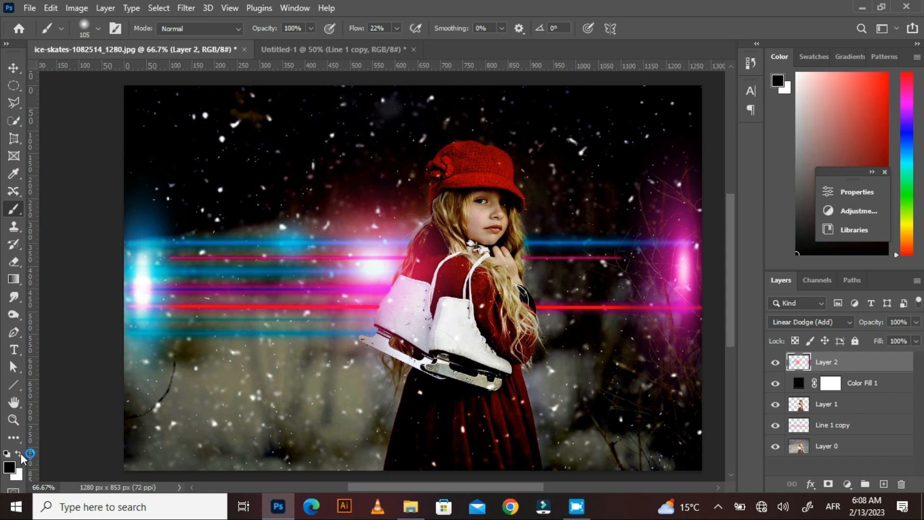
left_click(18, 453)
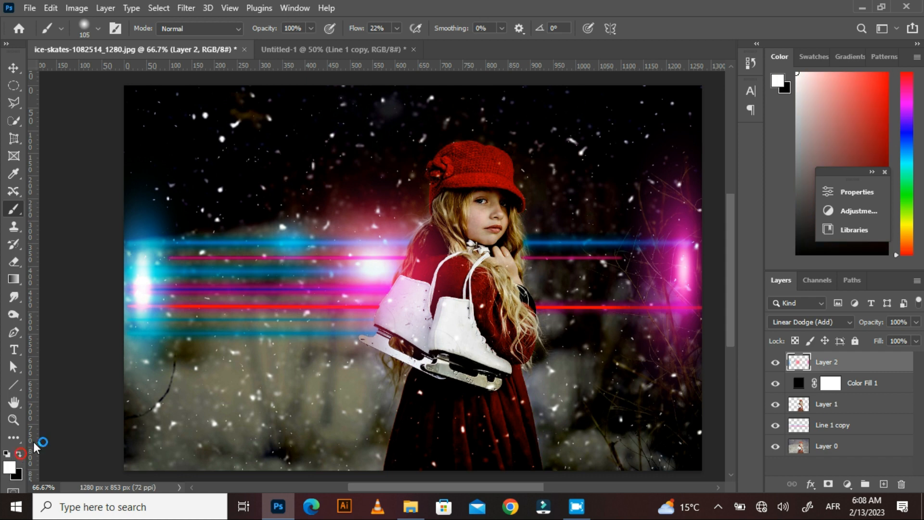
left_click(98, 28)
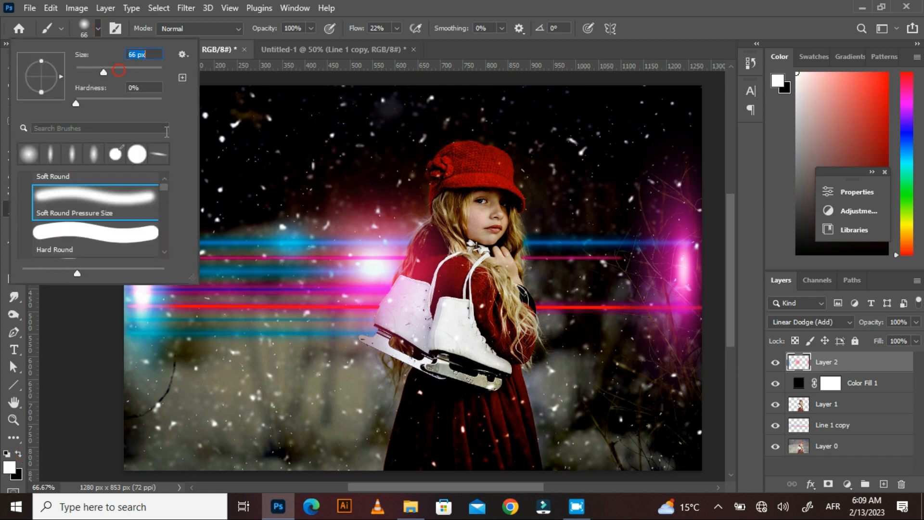
key("Return")
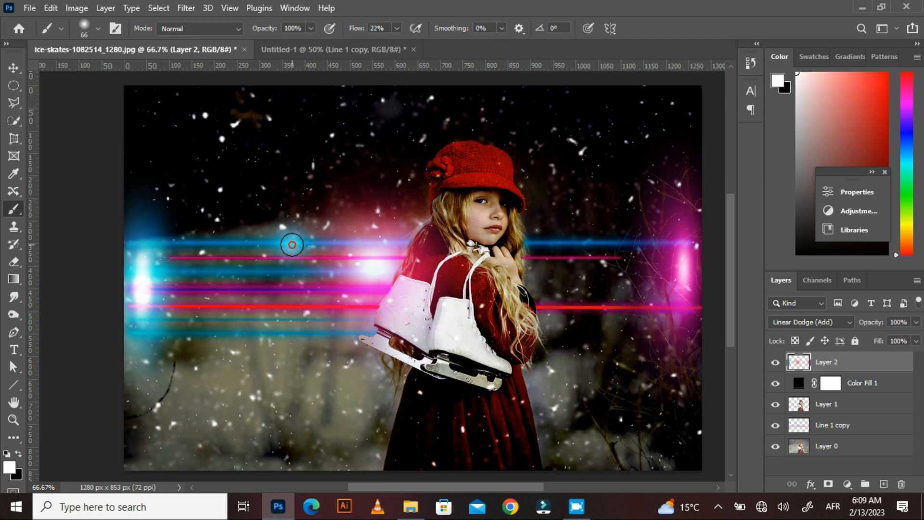
left_click(98, 32)
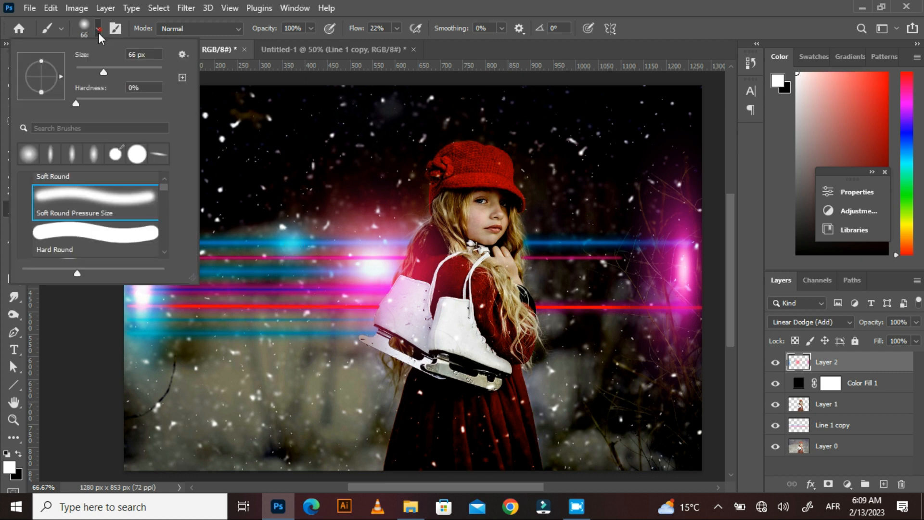
left_click_drag(95, 66, 89, 70)
key("Return")
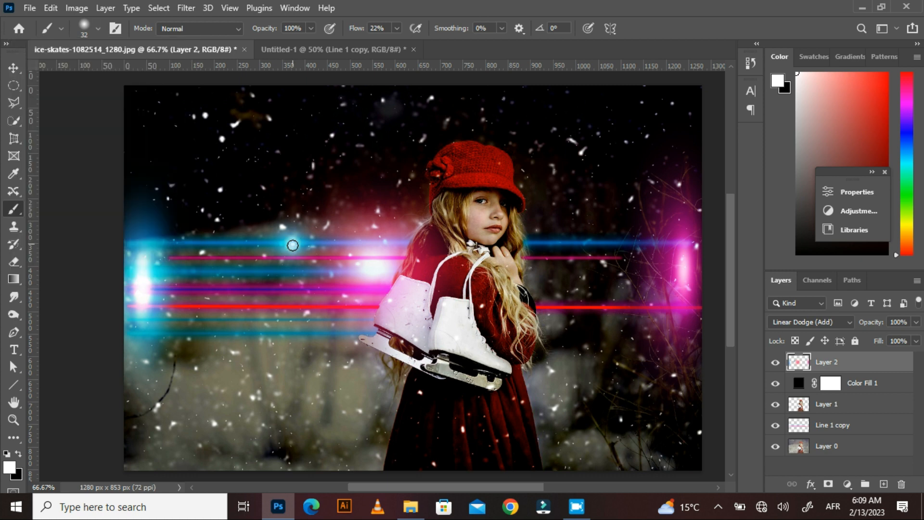
left_click(293, 245)
Step: Enlarge the brush to 108 px, sample blue from the uppermost neon line and paint a glow over the lower lines beside the skates
left_click(97, 30)
left_click(130, 69)
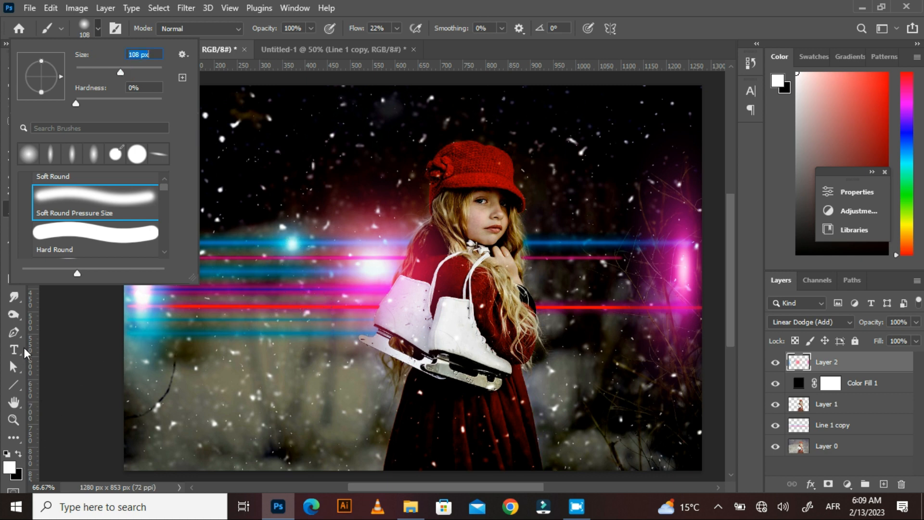
left_click(30, 323)
left_click(13, 172)
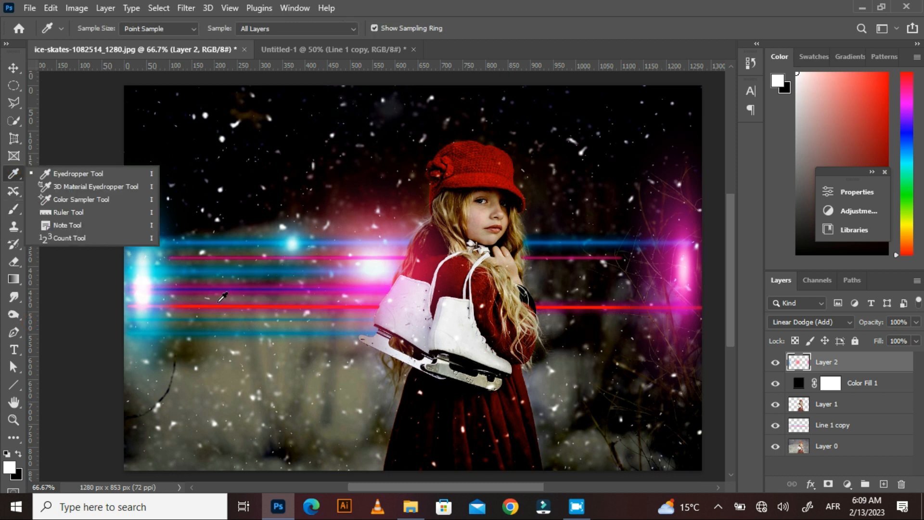
left_click(227, 241)
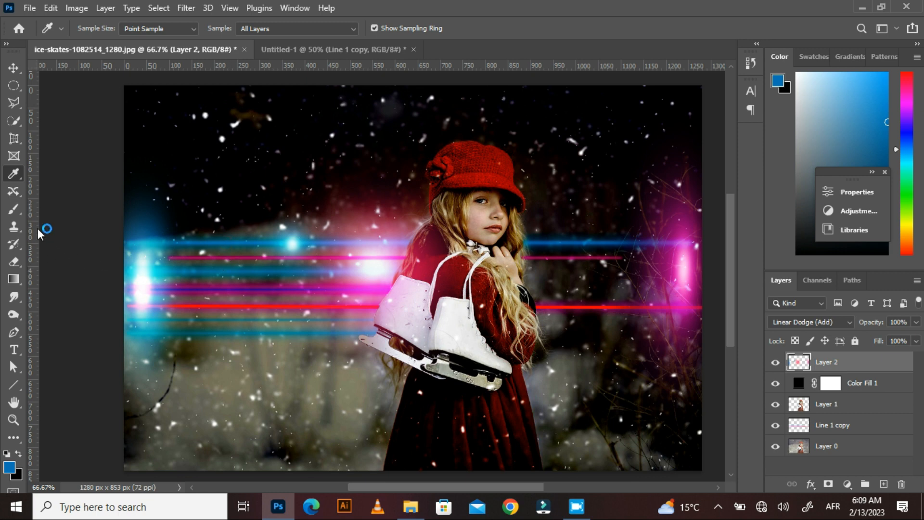
left_click(14, 209)
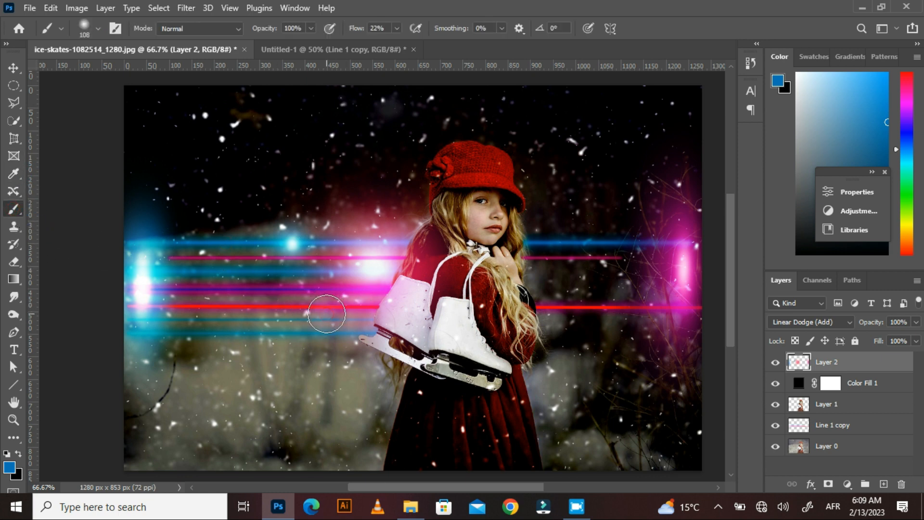
left_click(327, 314)
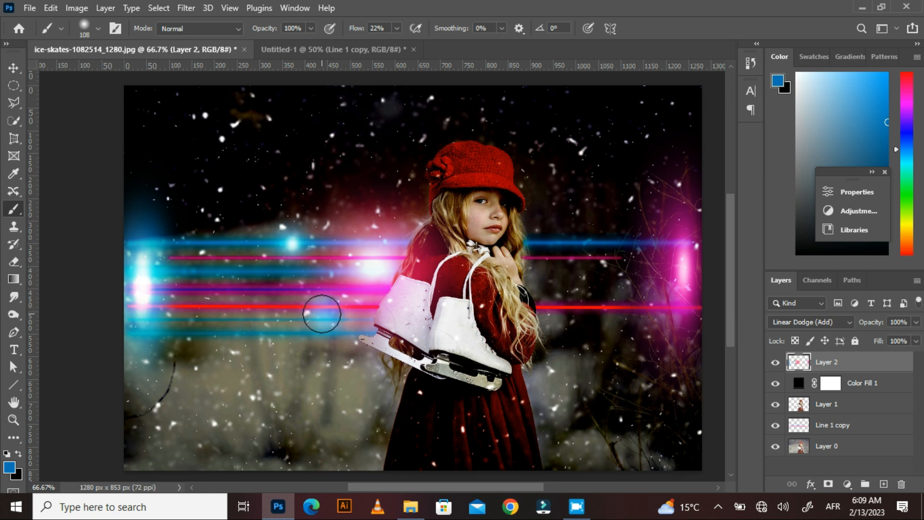
left_click(323, 315)
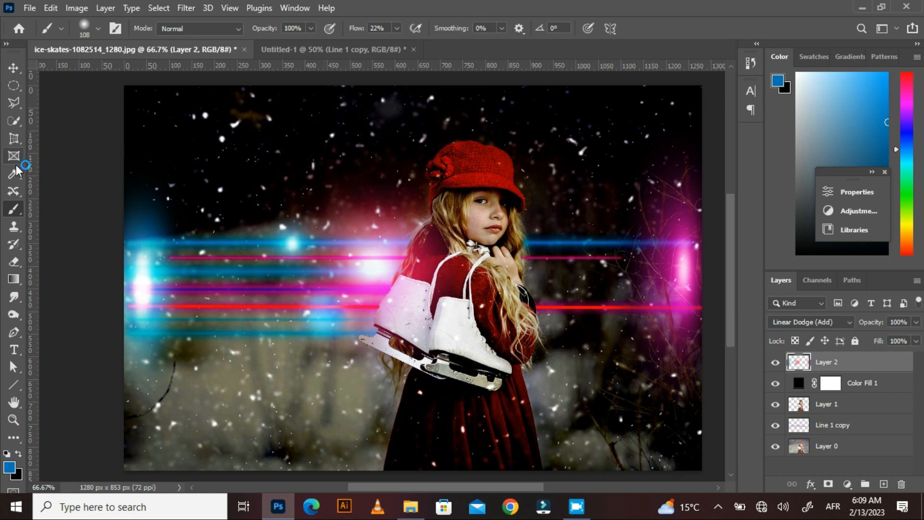
Step: Reduce the brush to 36 px, switch the foreground colour to white and paint a bright core in the blue glow beside the skates
left_click(13, 209)
left_click(98, 28)
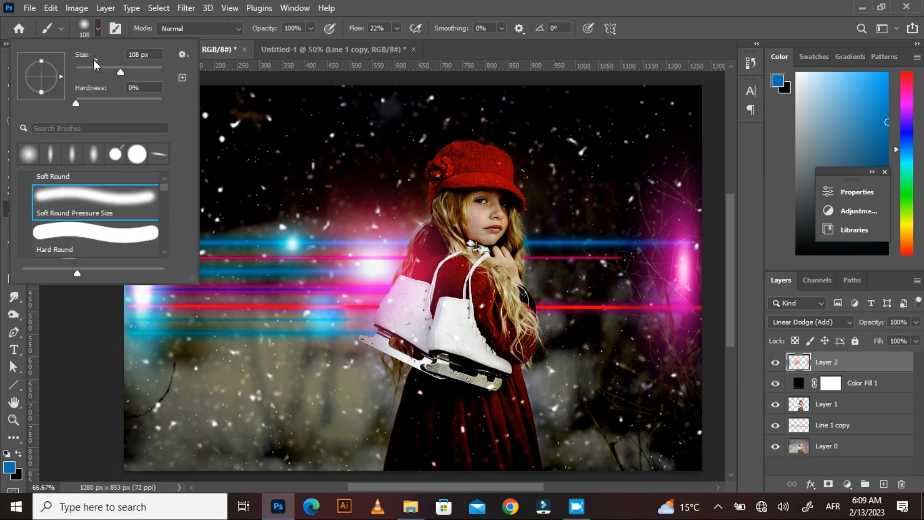
left_click(86, 68)
left_click(91, 68)
type("d")
key("Return")
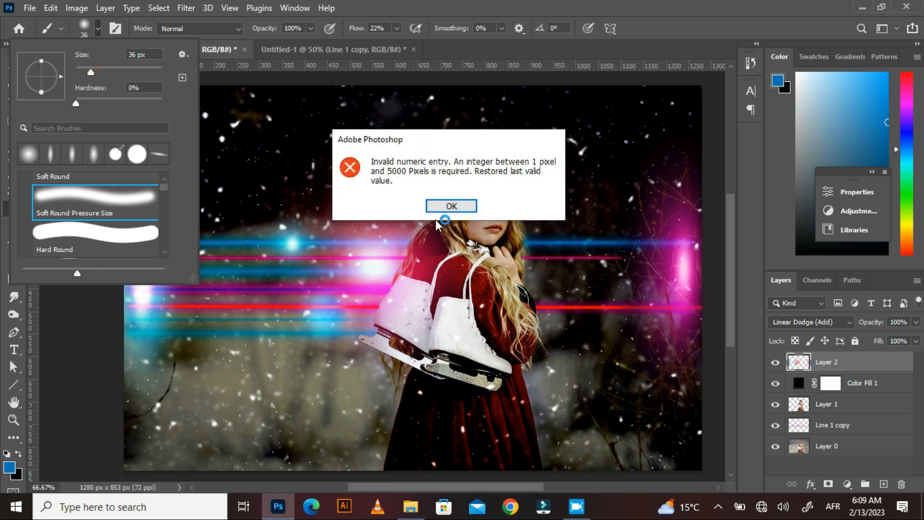
left_click(450, 205)
mouse_move(33, 386)
left_mouse_down()
mouse_move(55, 369)
mouse_move(20, 427)
mouse_move(29, 423)
mouse_move(26, 441)
left_mouse_up()
left_click(7, 453)
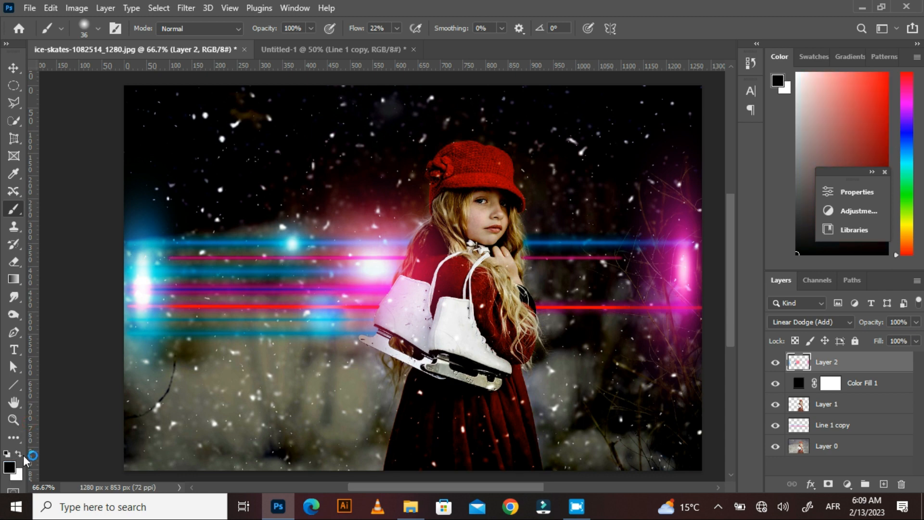
left_click(19, 451)
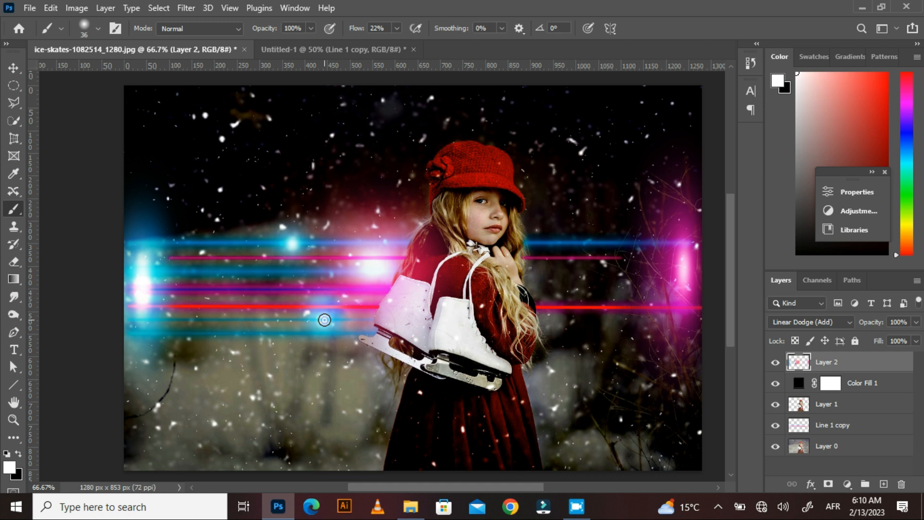
left_click(325, 320)
Step: Set the brush size to 143 px and sample red from the long red neon line beside the skates
left_click(96, 28)
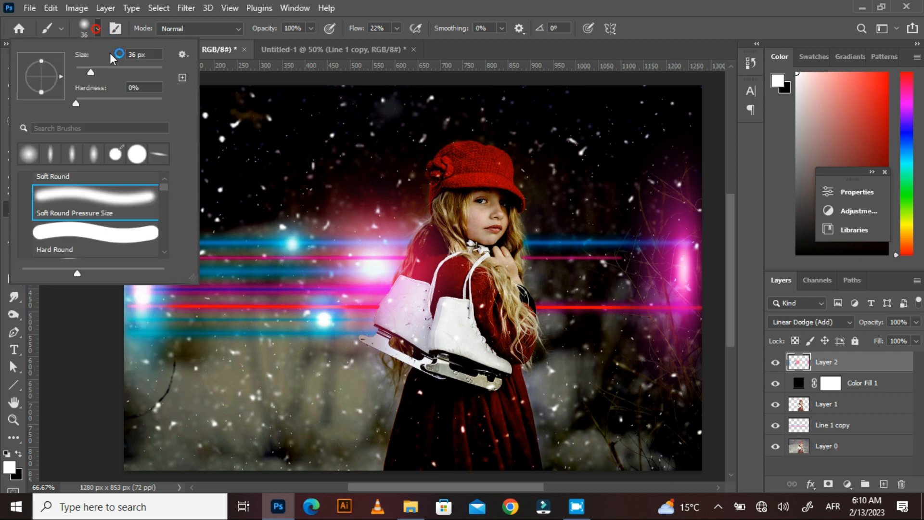
left_click(128, 72)
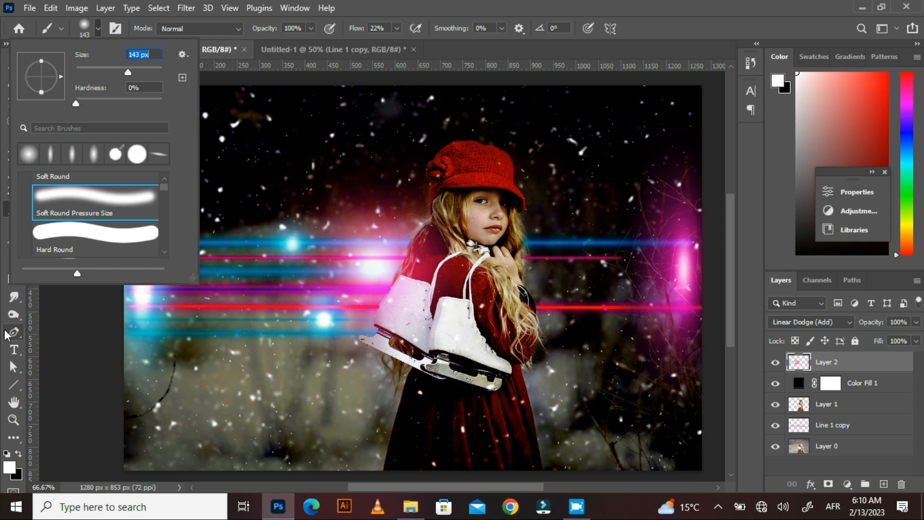
left_click(37, 351)
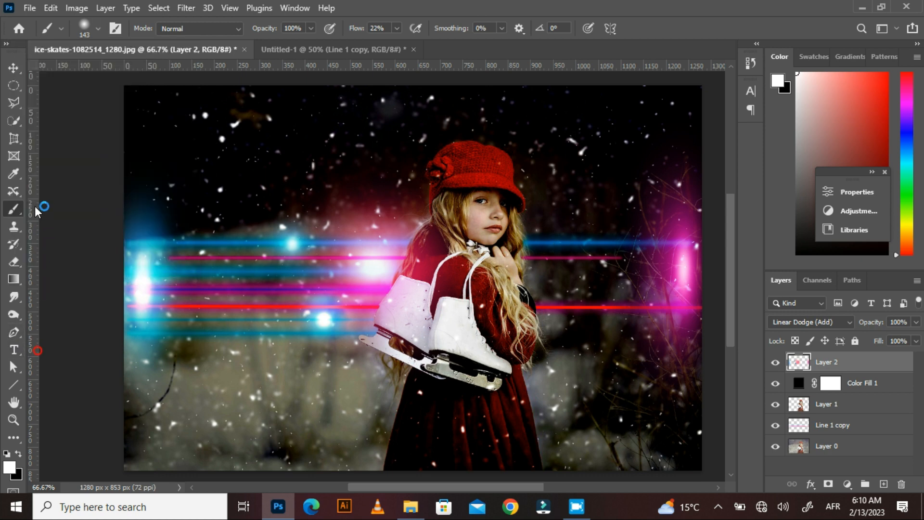
left_click(14, 175)
left_click(688, 224)
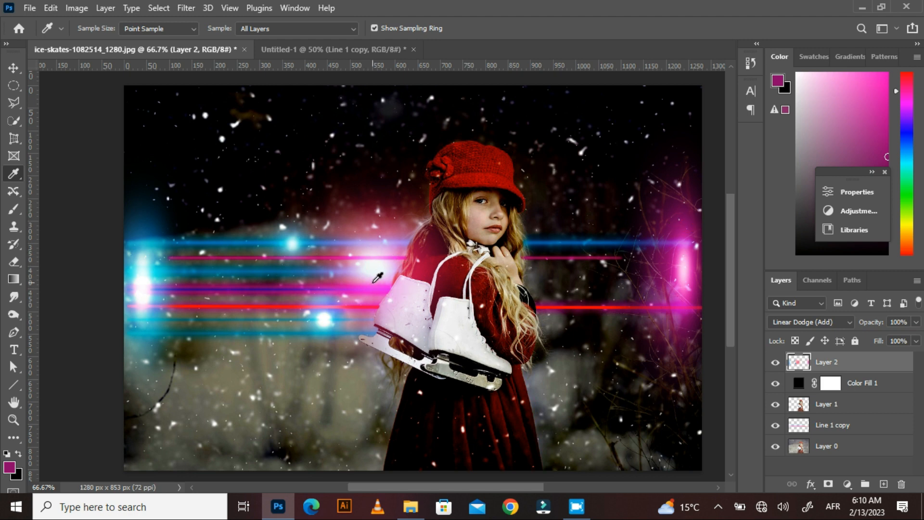
left_click(215, 306)
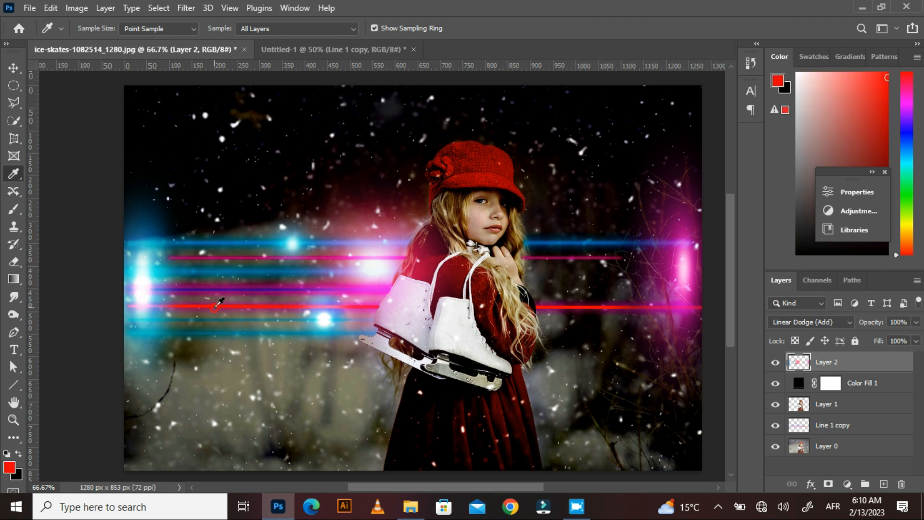
Step: Enlarge the brush to 306 px and paint a soft red glow on the red line beside the girl's arm
left_click(15, 209)
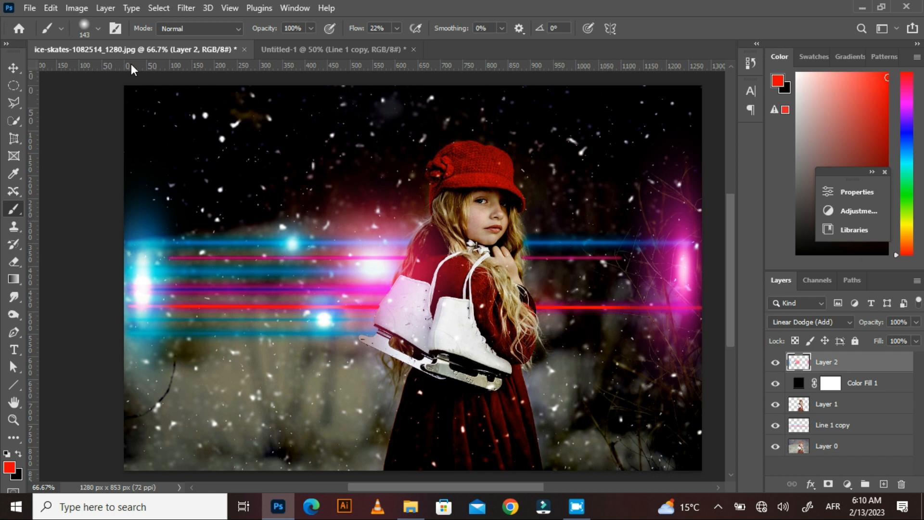
left_click(99, 28)
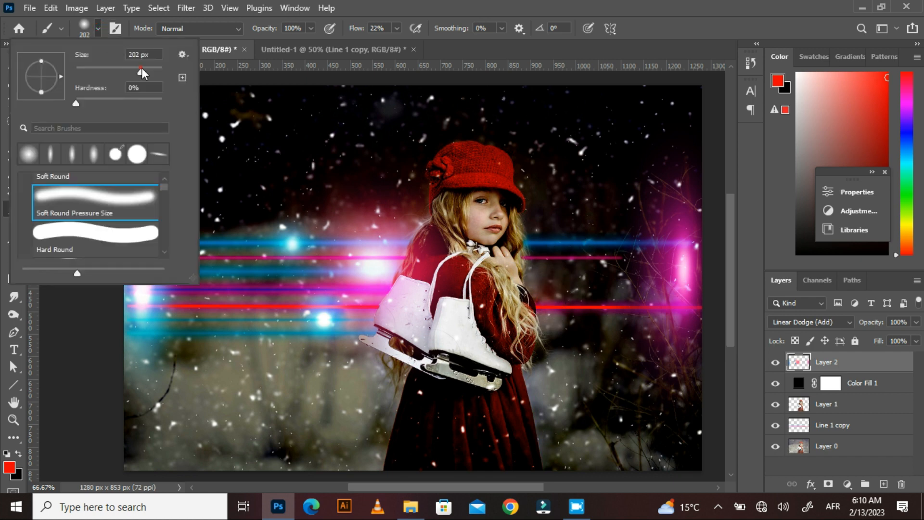
left_click_drag(141, 72, 145, 71)
left_click(549, 314)
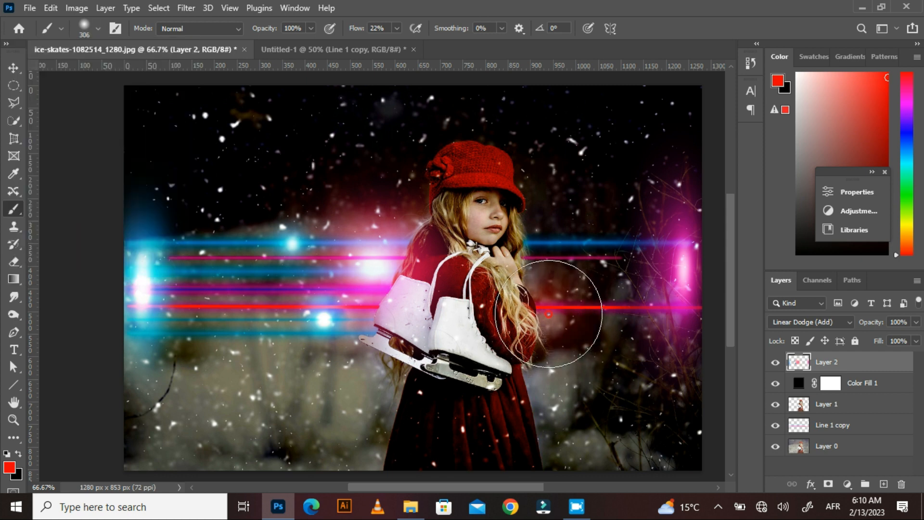
left_click(548, 314)
left_click(549, 314)
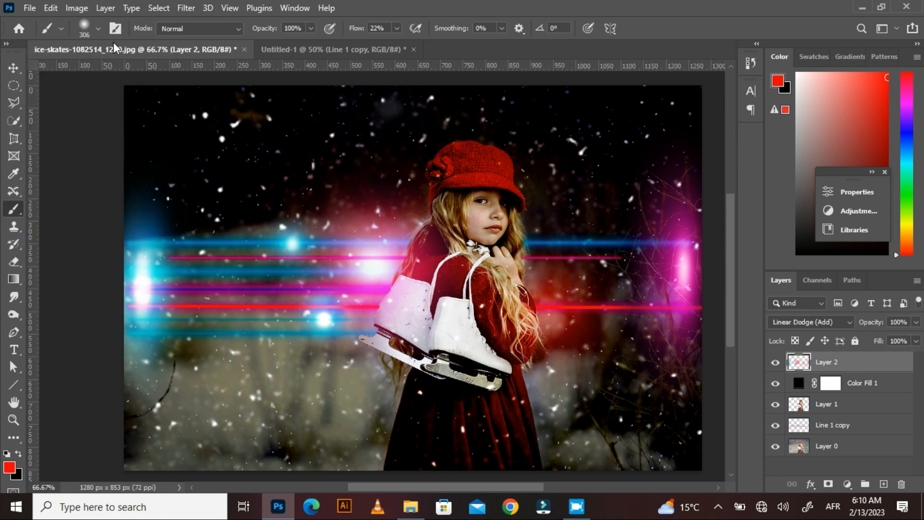
Step: Reduce the brush size to 95 px
left_click(98, 29)
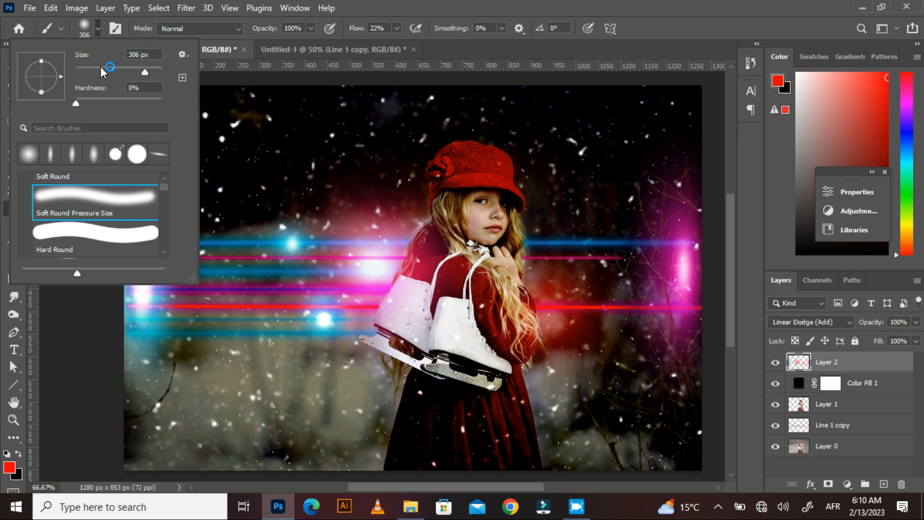
left_click(97, 68)
type("95")
key("Return")
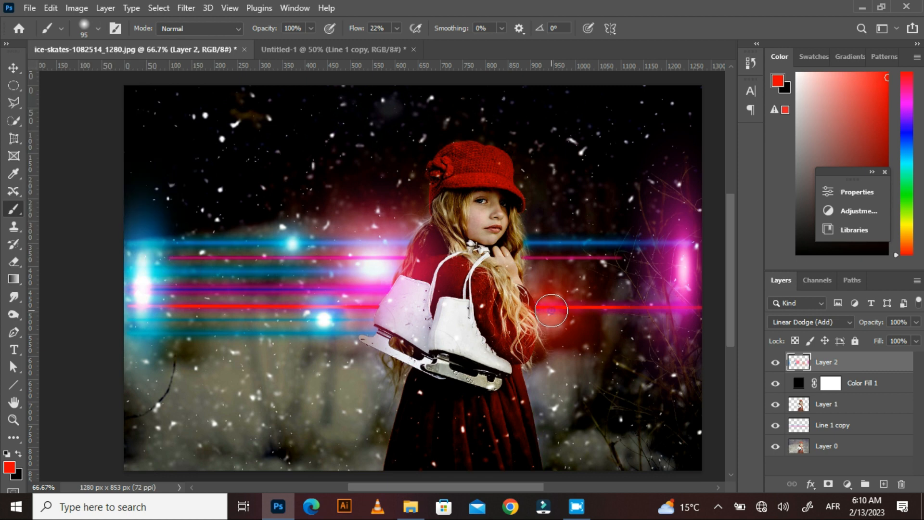
Step: Set the brush size to 51 px, switch the foreground colour to white and paint a bright core in the red glow beside the girl's arm
left_click(98, 28)
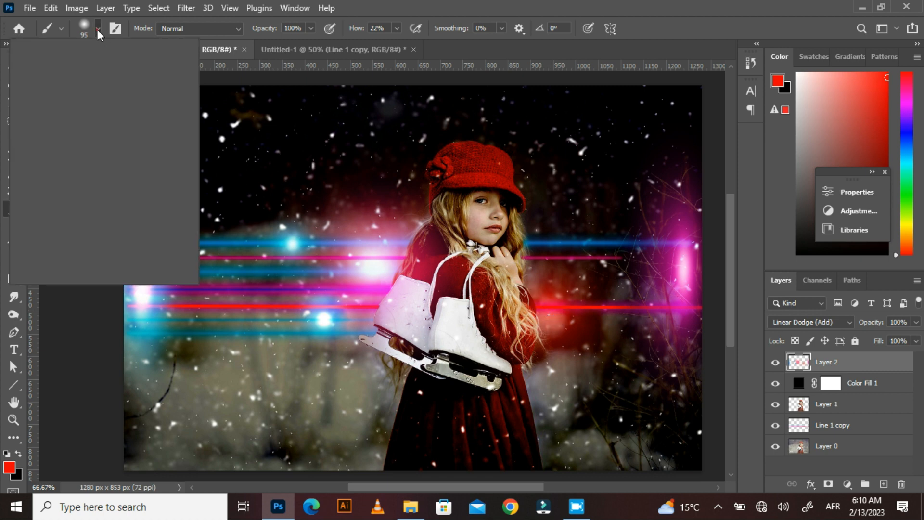
left_click(96, 67)
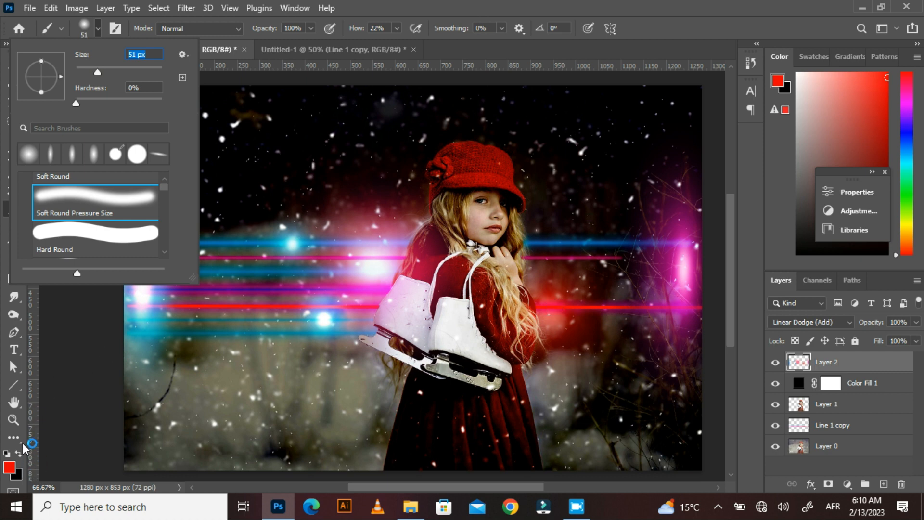
left_click(25, 402)
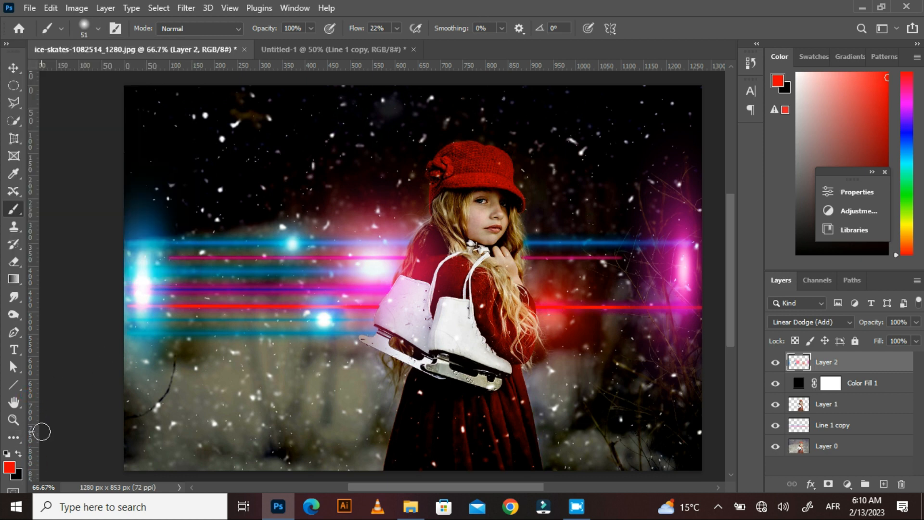
key("d")
left_click(18, 452)
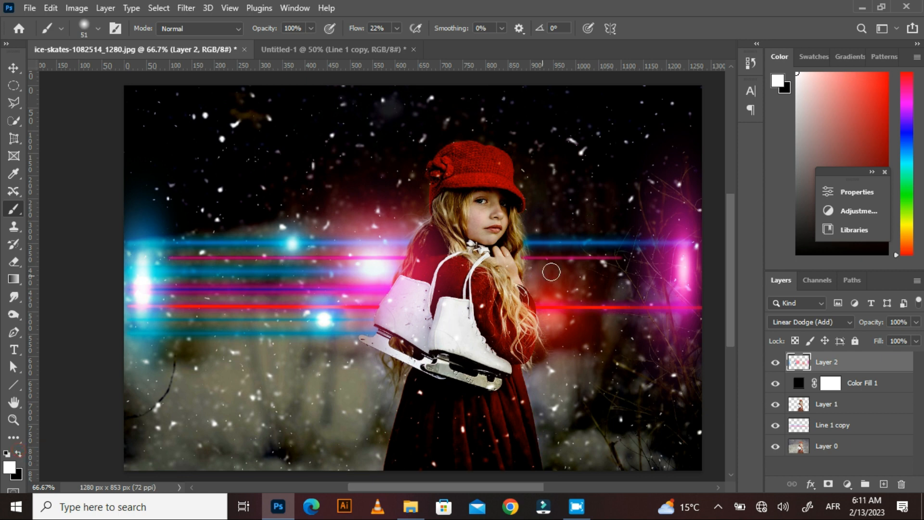
left_click(552, 308)
left_click(552, 309)
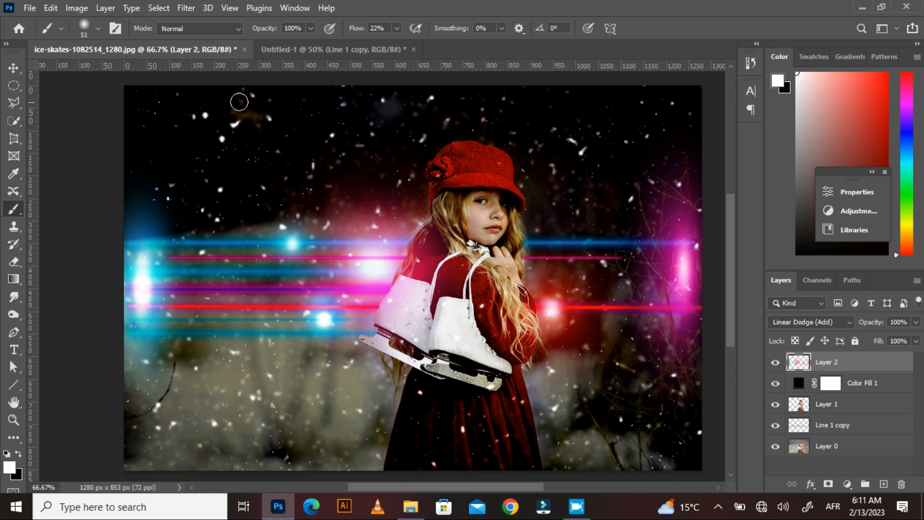
left_click(14, 68)
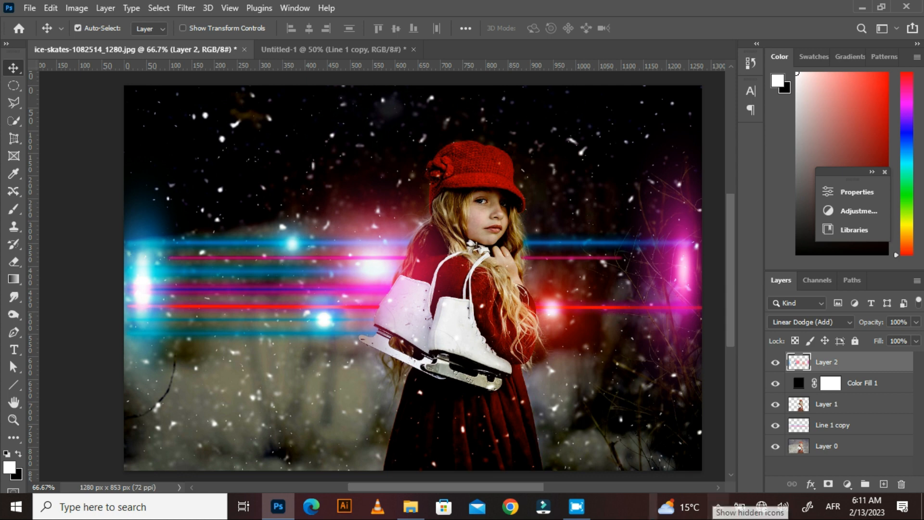
left_click(577, 514)
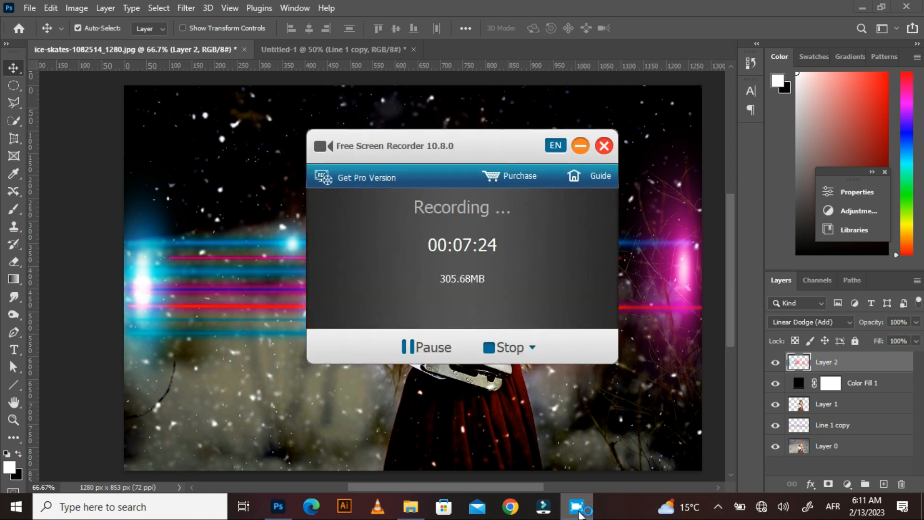